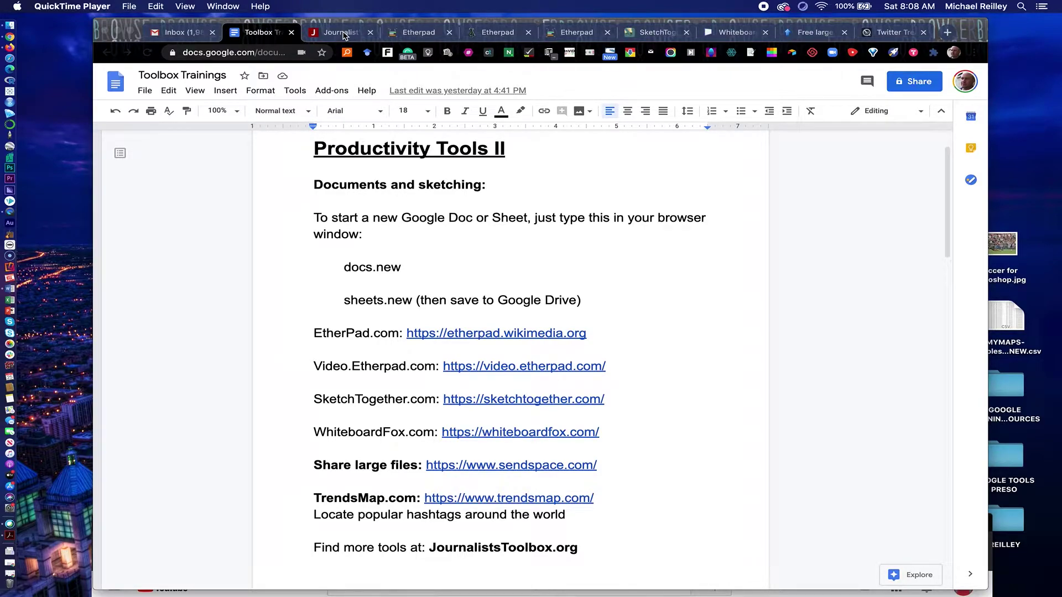
# Show the Journalist's Toolbox home page and glance at its Browse Topics list.
pyautogui.click(343, 36)
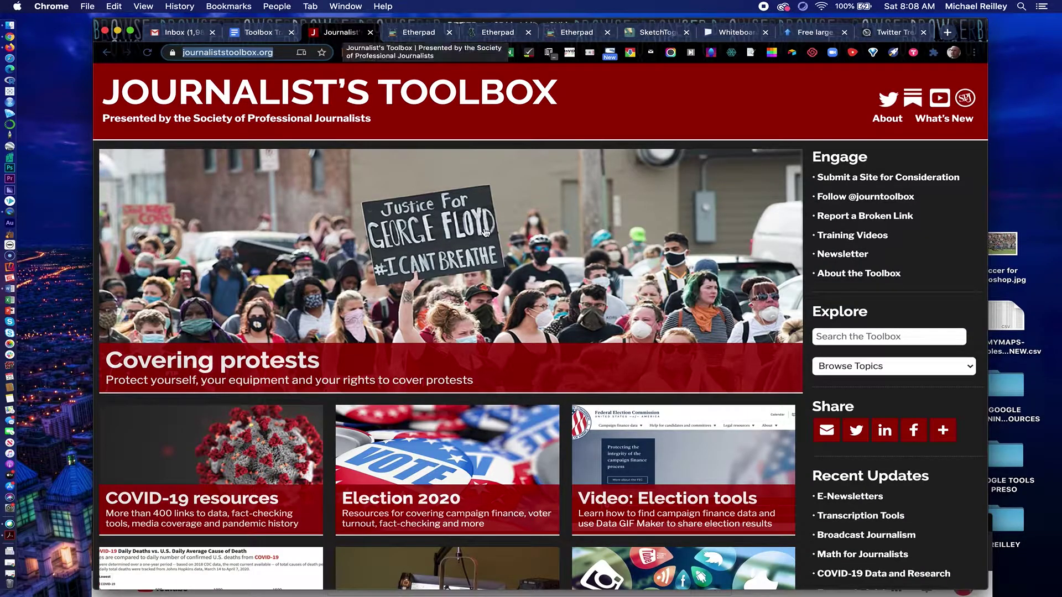
pyautogui.scroll(-5, 485, 233)
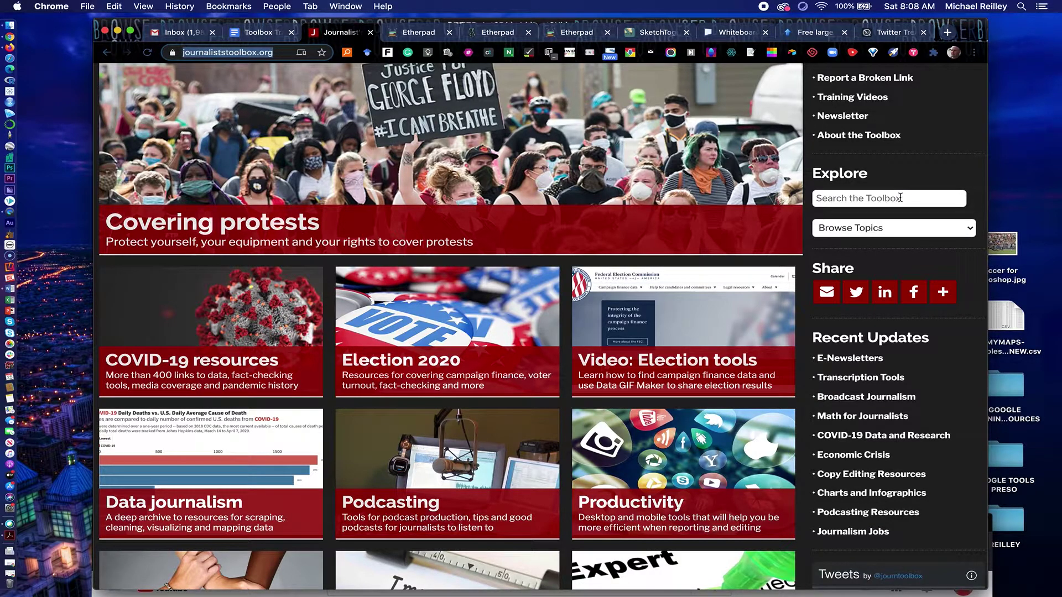
pyautogui.click(850, 229)
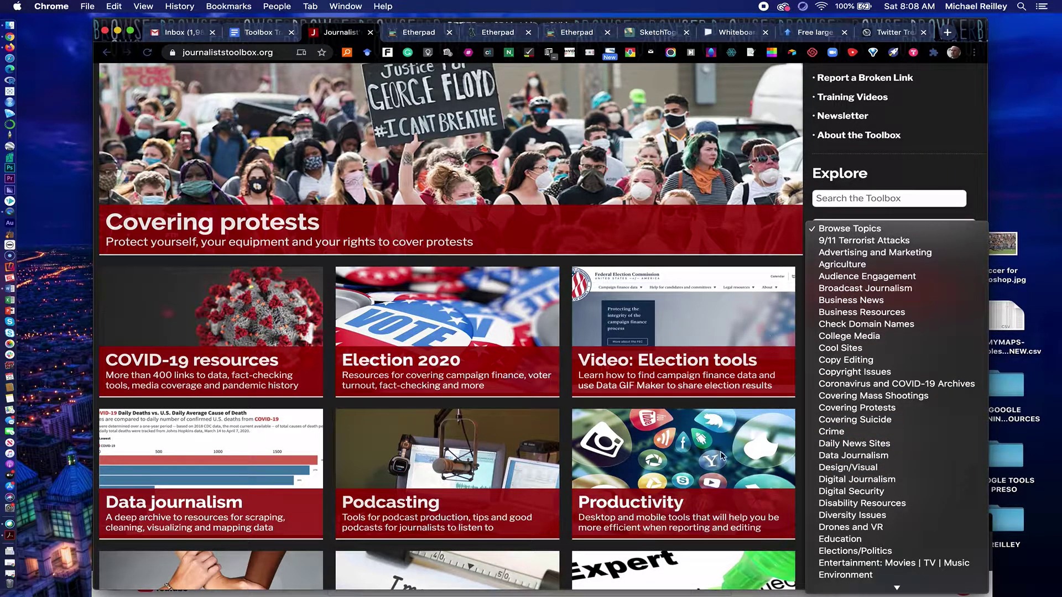
pyautogui.click(662, 508)
# Browse the Productivity Tools list, then return to the Toolbox Trainings document.
pyautogui.click(663, 508)
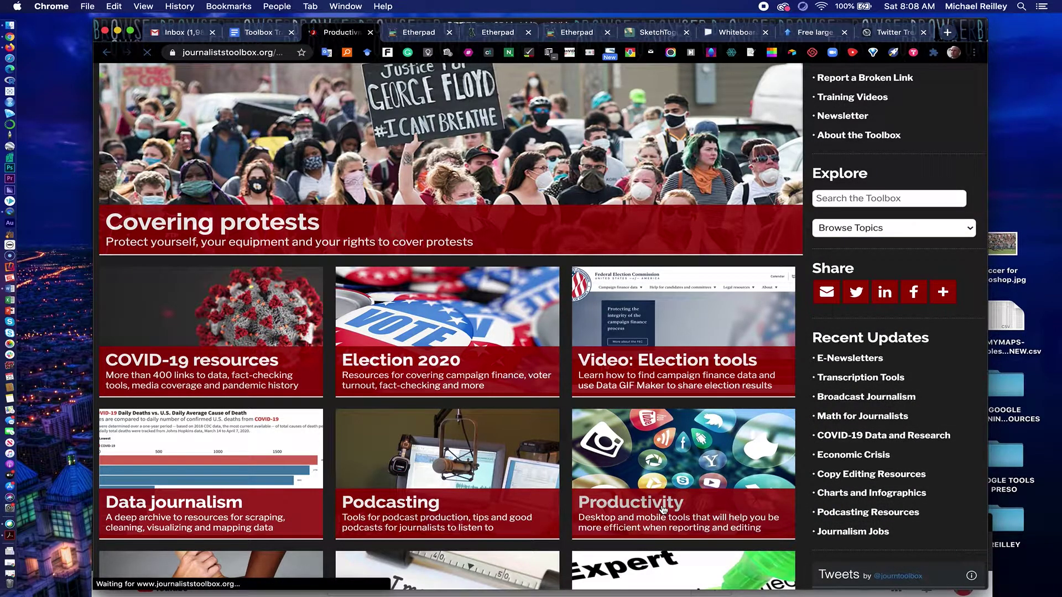
pyautogui.scroll(-3, 659, 505)
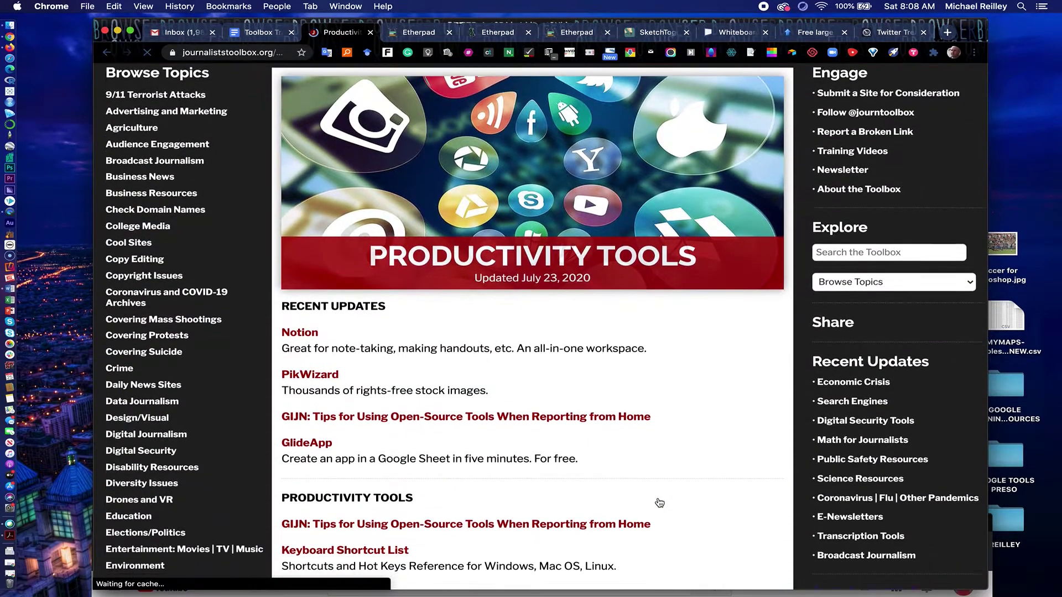
pyautogui.scroll(-4, 349, 447)
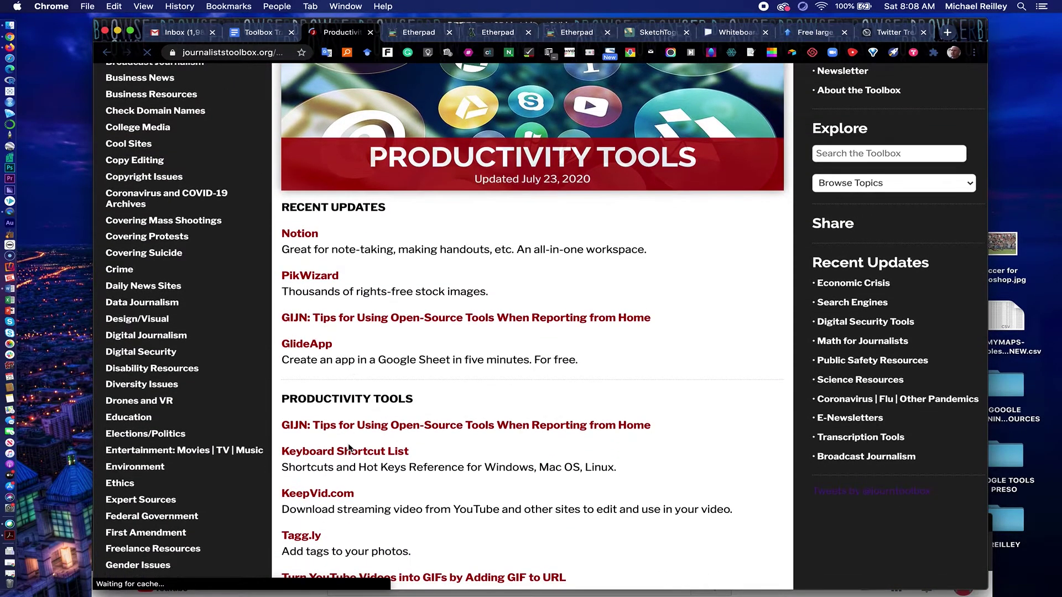
pyautogui.scroll(-20, 349, 447)
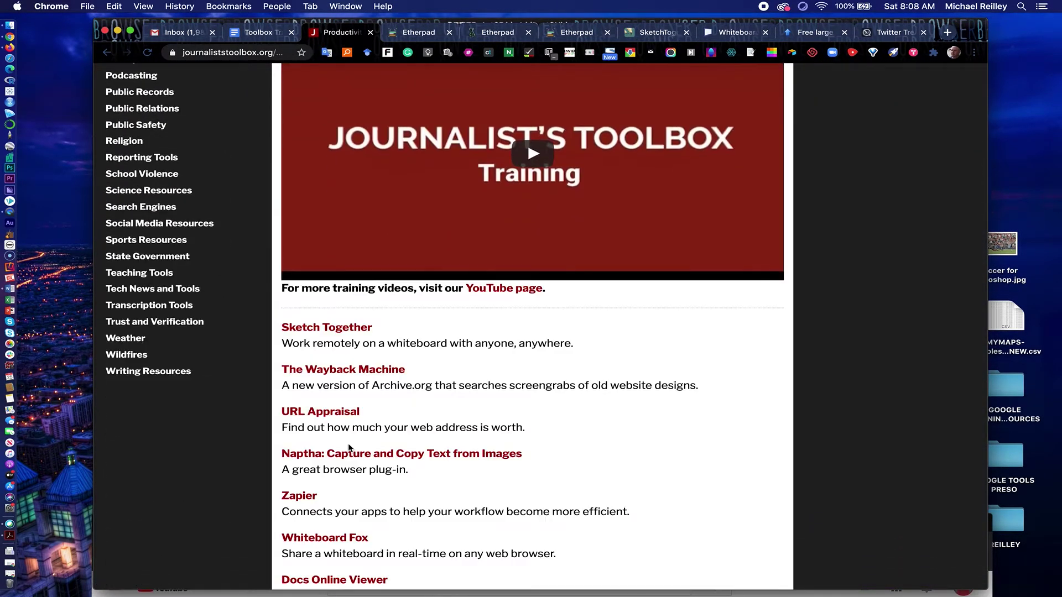
pyautogui.scroll(5, 348, 448)
pyautogui.scroll(-3, 348, 448)
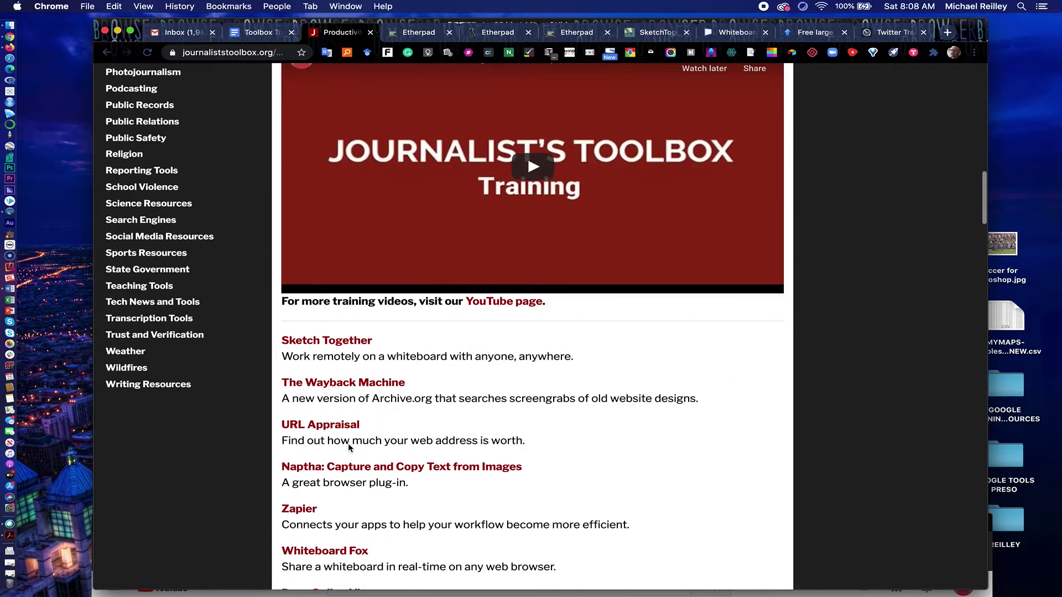
pyautogui.scroll(2, 348, 446)
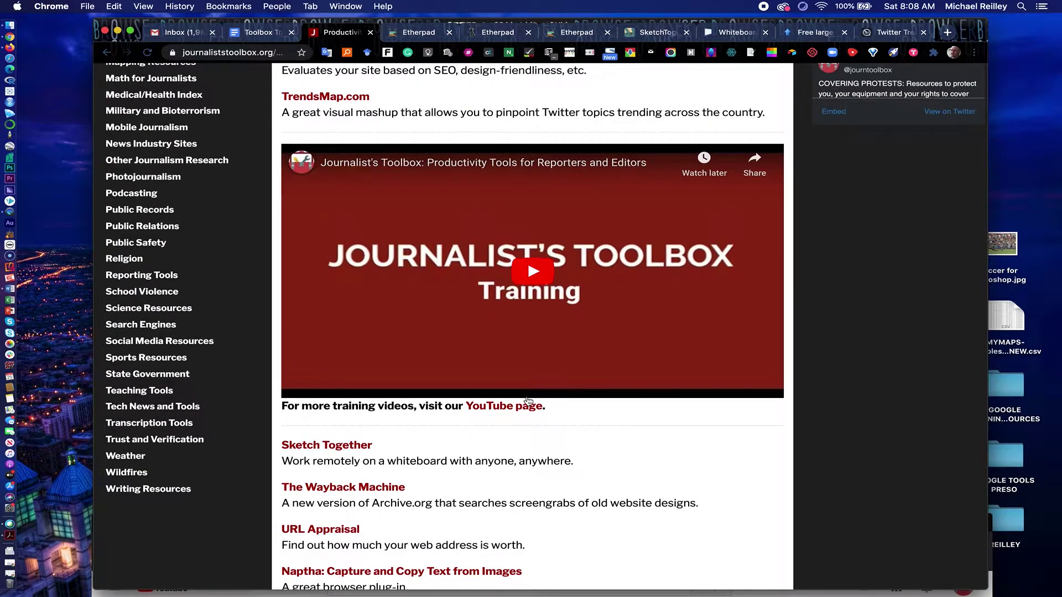
pyautogui.scroll(-18, 528, 498)
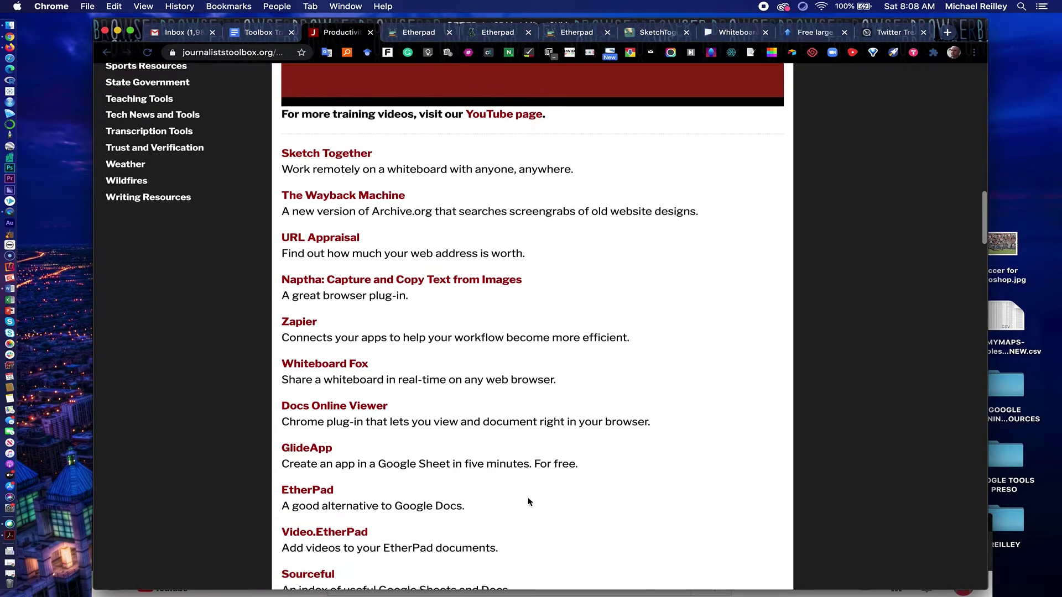
pyautogui.scroll(-12, 528, 500)
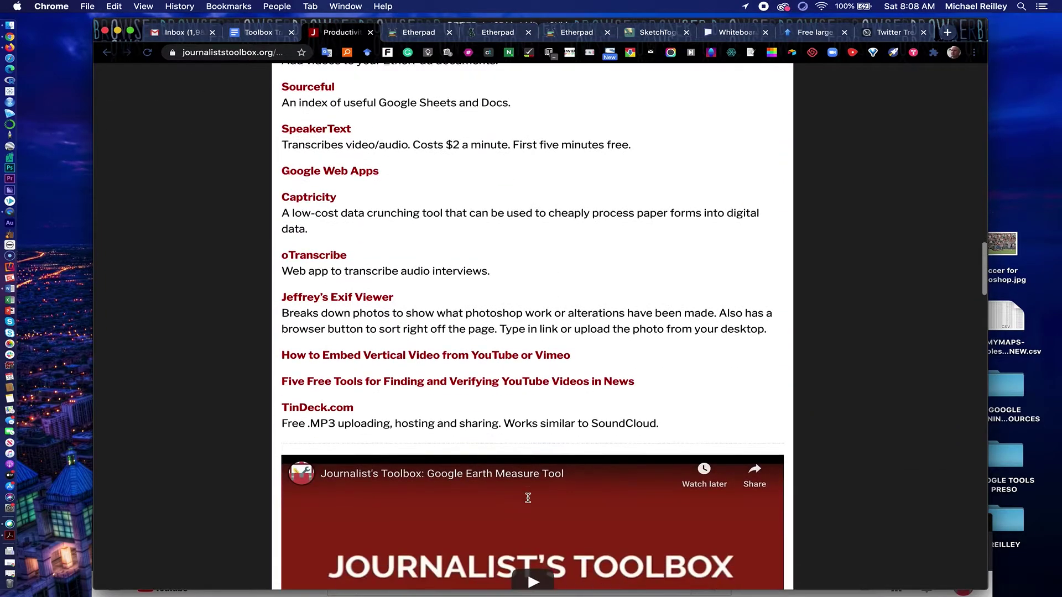
pyautogui.scroll(-5, 528, 498)
pyautogui.scroll(20, 528, 499)
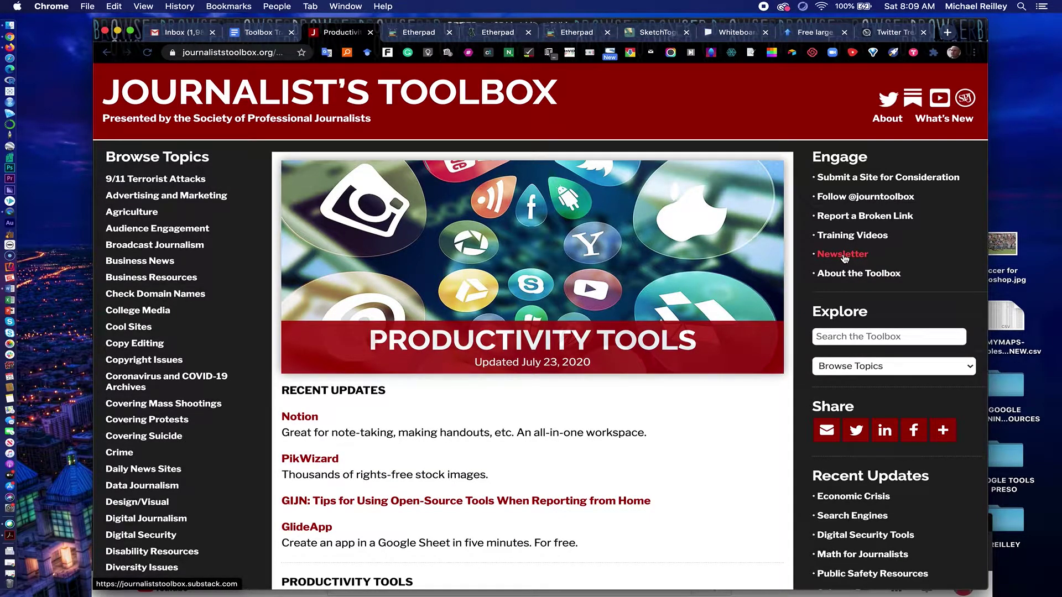
pyautogui.click(263, 34)
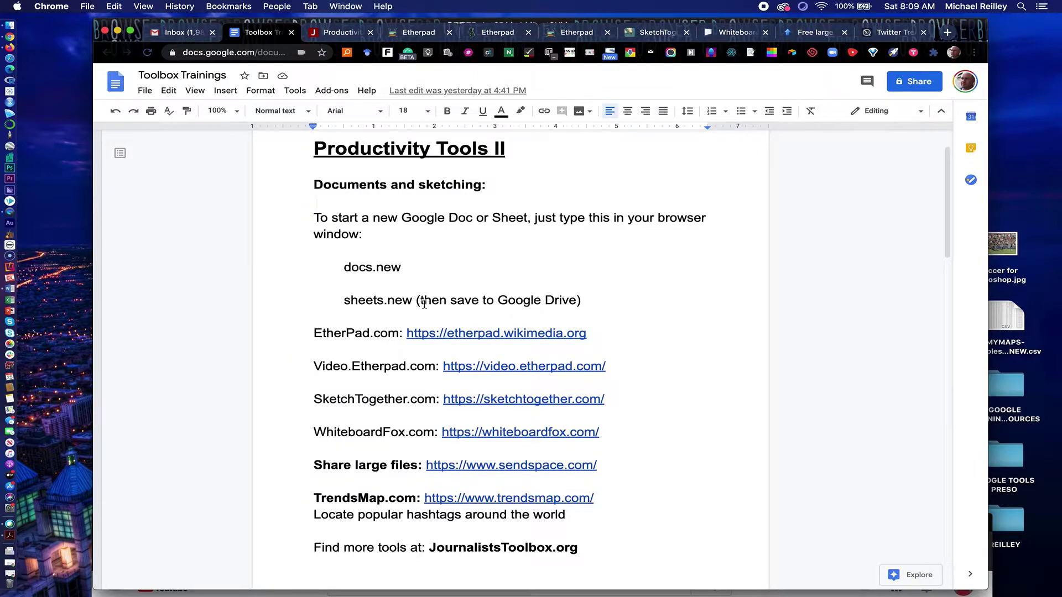
# Go to sheets.new in a new tab to get a blank Untitled spreadsheet.
pyautogui.click(948, 33)
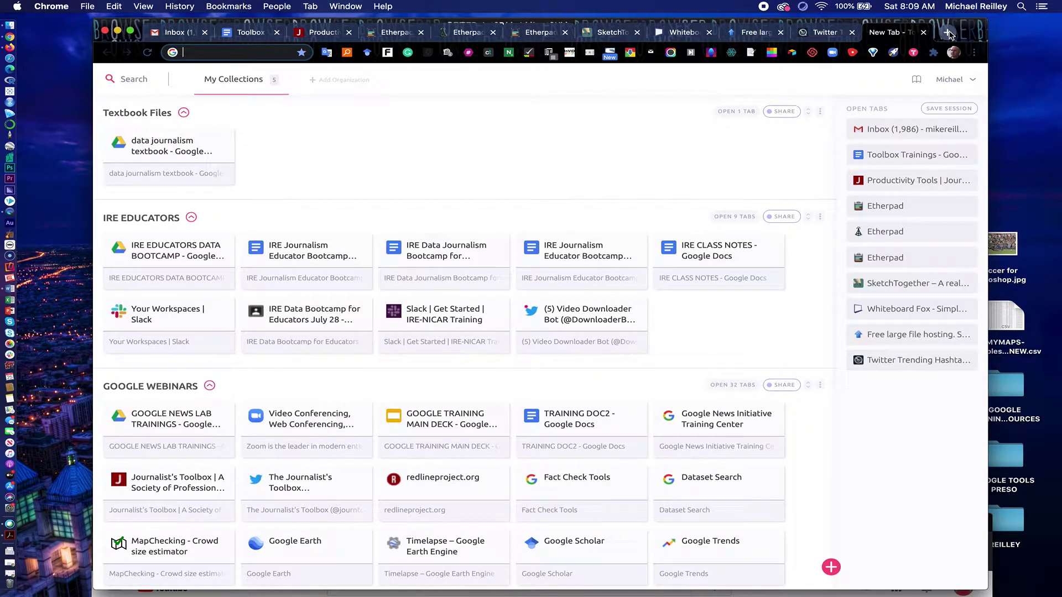
pyautogui.write('sheet.n')
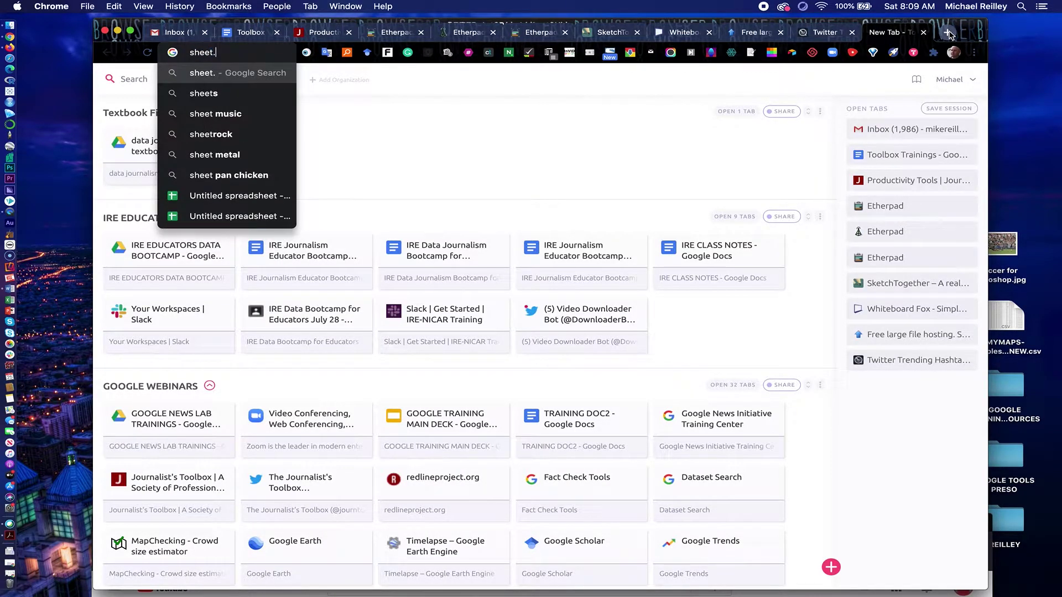
pyautogui.press('BackSpace')
pyautogui.press('BackSpace')
pyautogui.write('s.new')
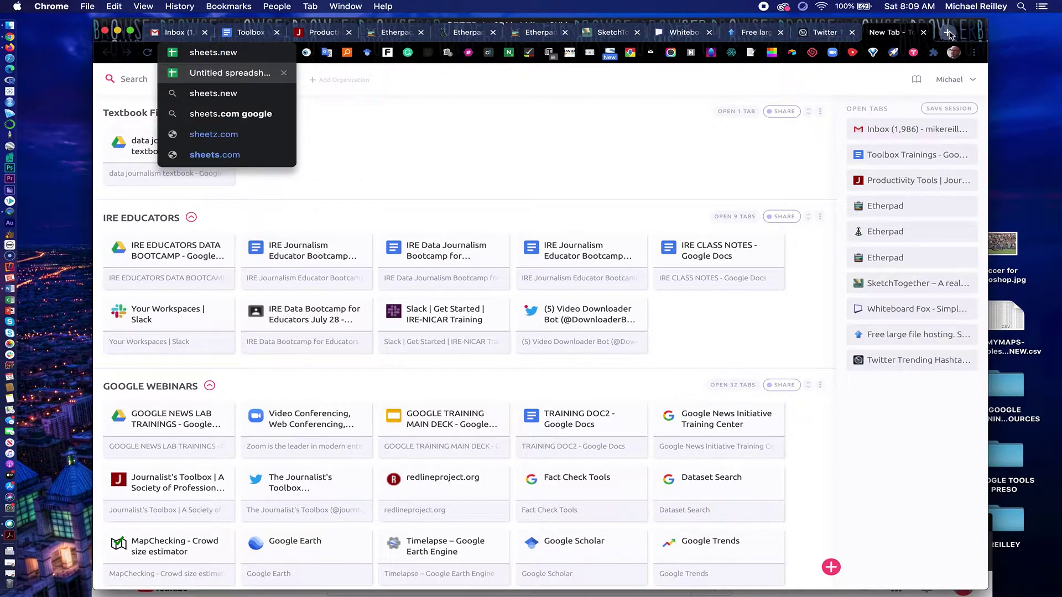
pyautogui.press('Return')
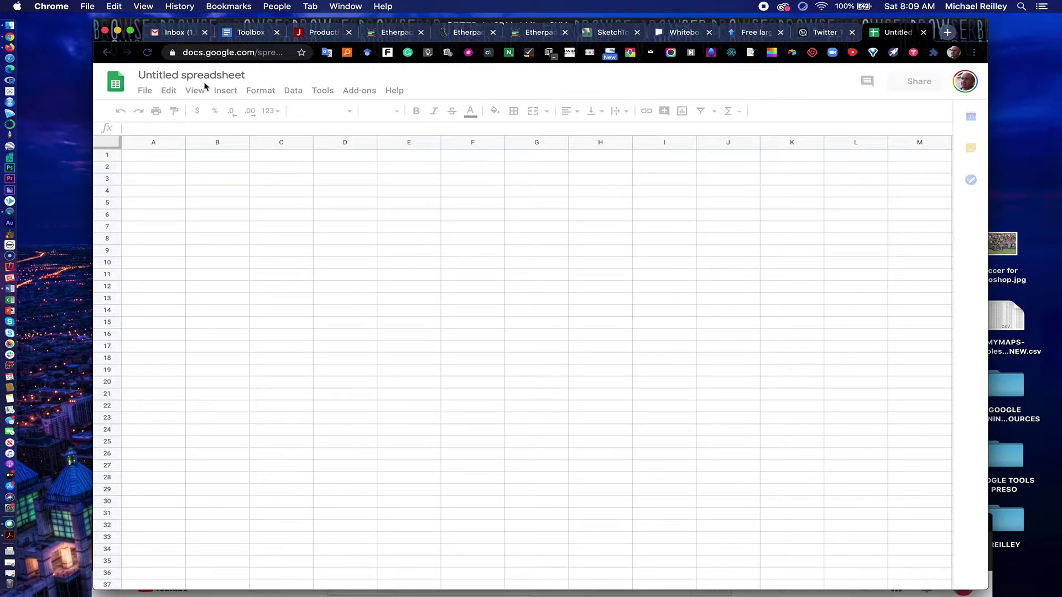
# Rename the untitled spreadsheet to the user's name followed by 'TEST'.
pyautogui.click(217, 76)
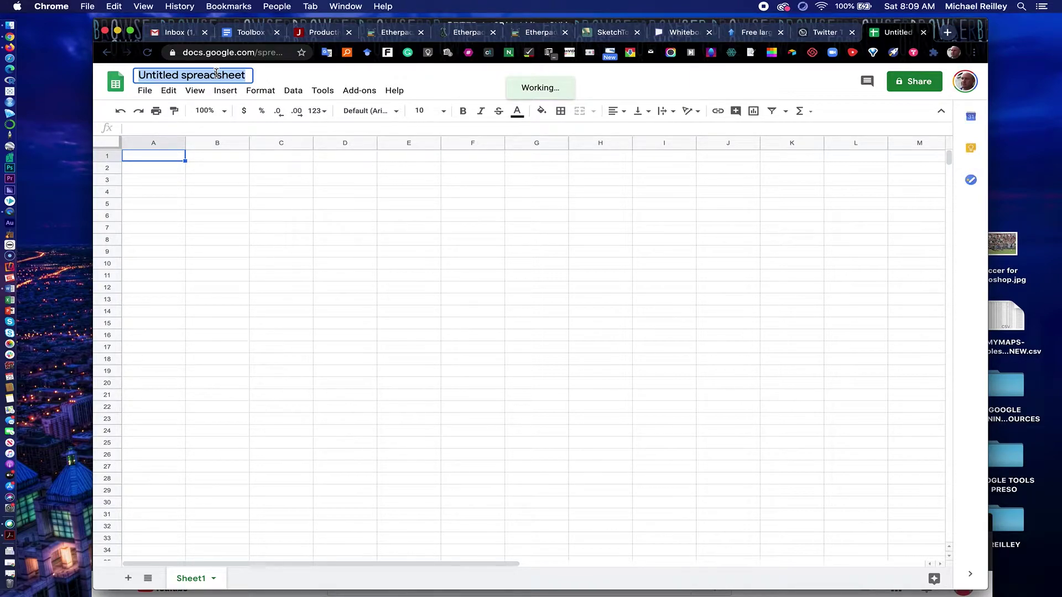
pyautogui.write('MIKE TEST')
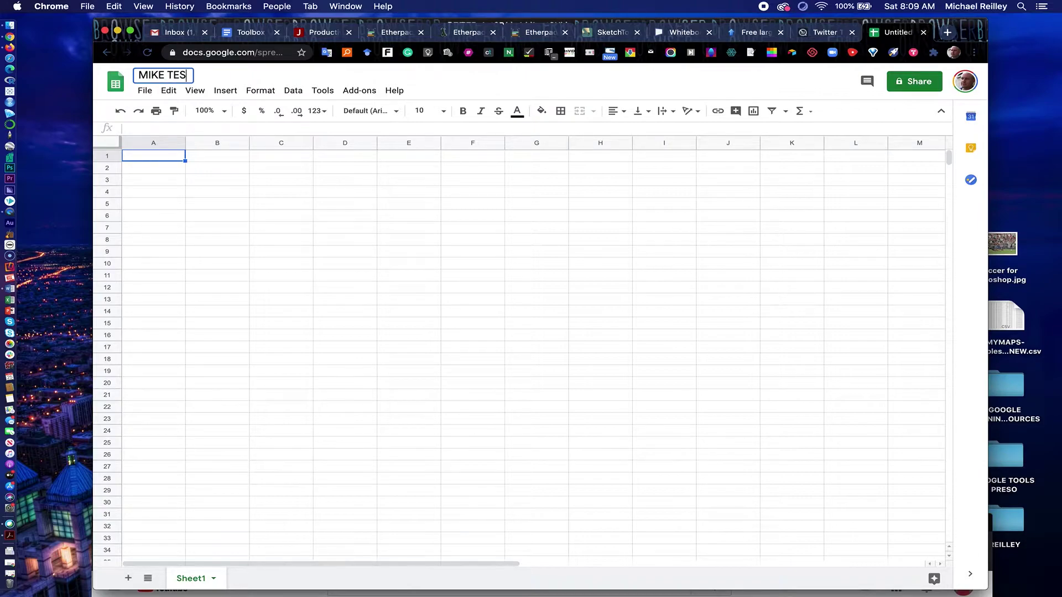
pyautogui.click(224, 175)
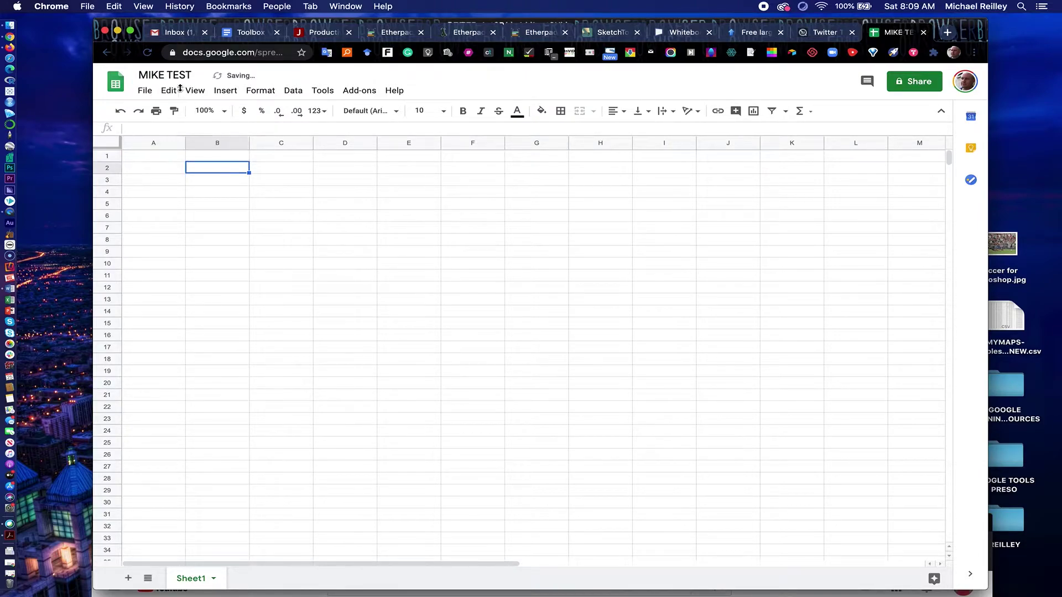
# Look at File > Move without moving the file, then close the spreadsheet tab.
pyautogui.click(144, 91)
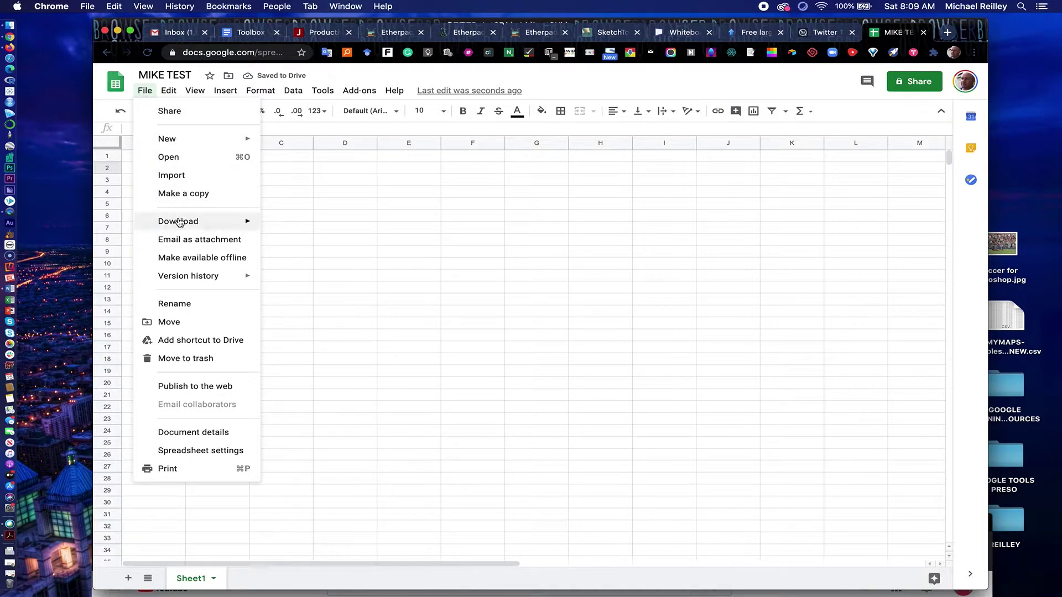
pyautogui.moveTo(180, 222)
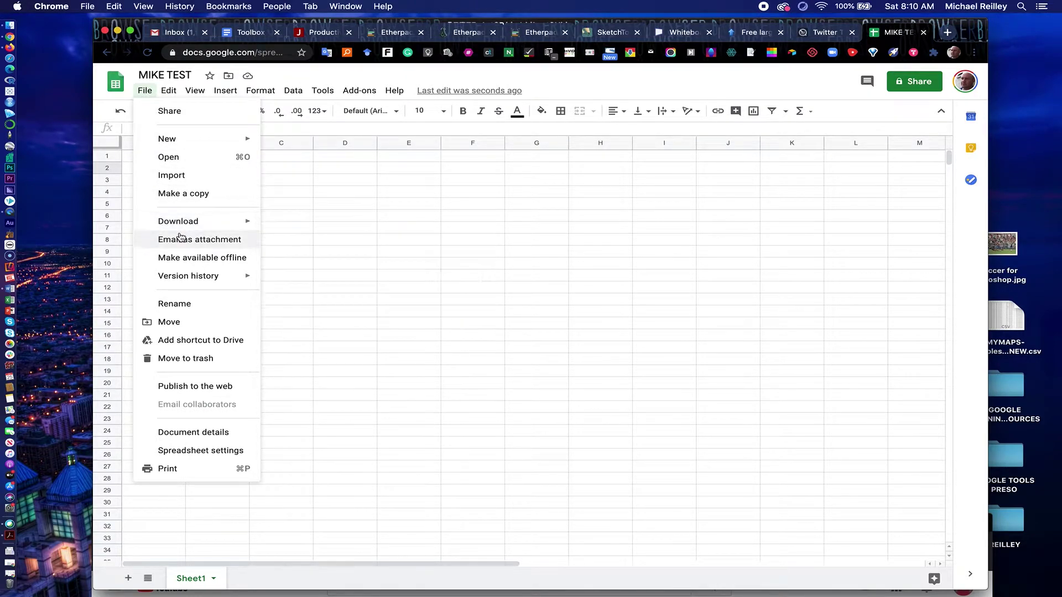
pyautogui.click(192, 323)
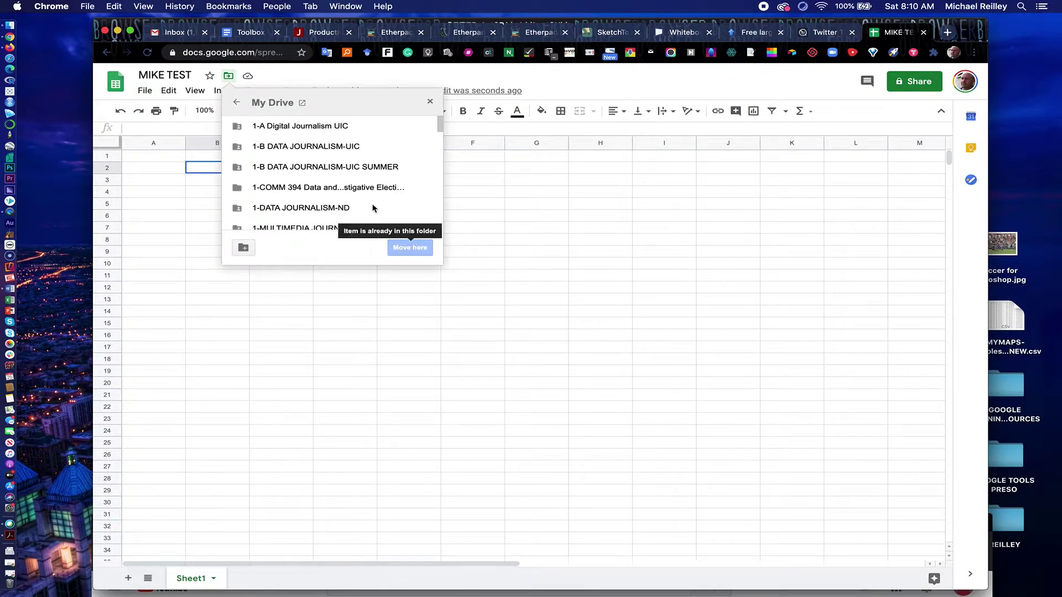
pyautogui.click(237, 105)
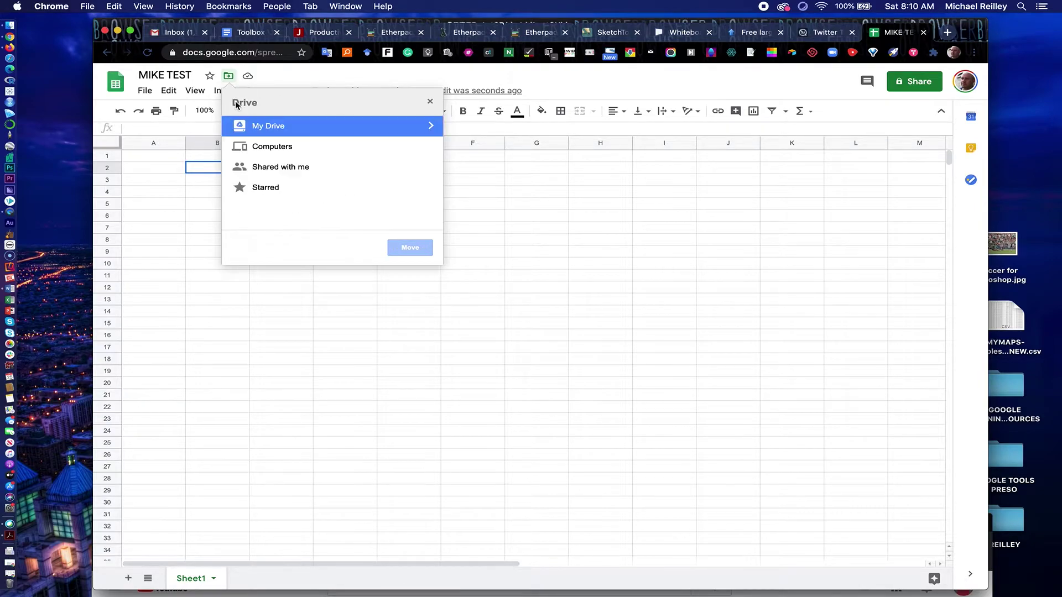
pyautogui.click(488, 77)
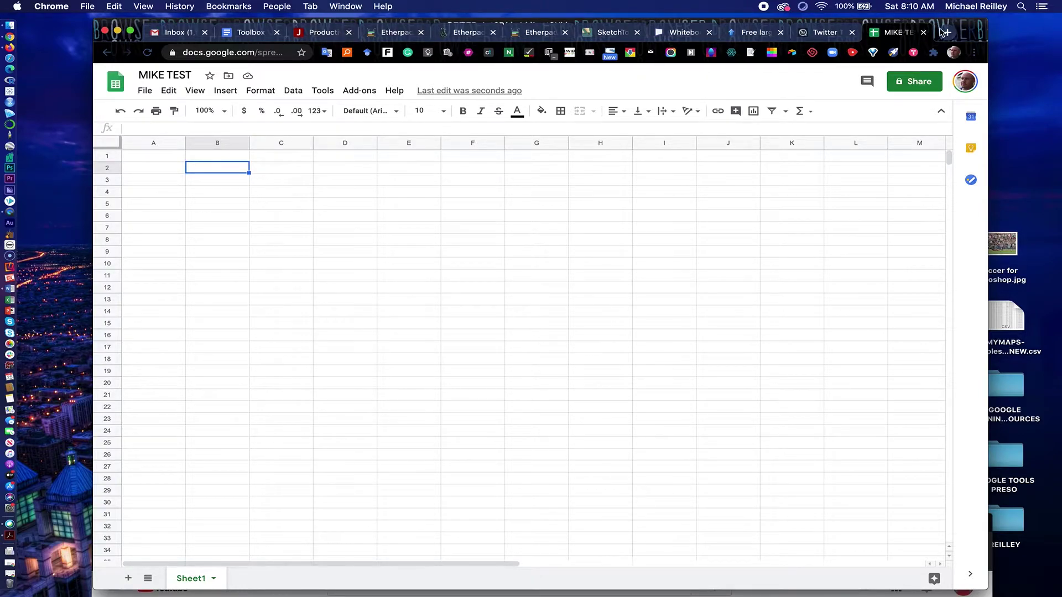
pyautogui.click(924, 34)
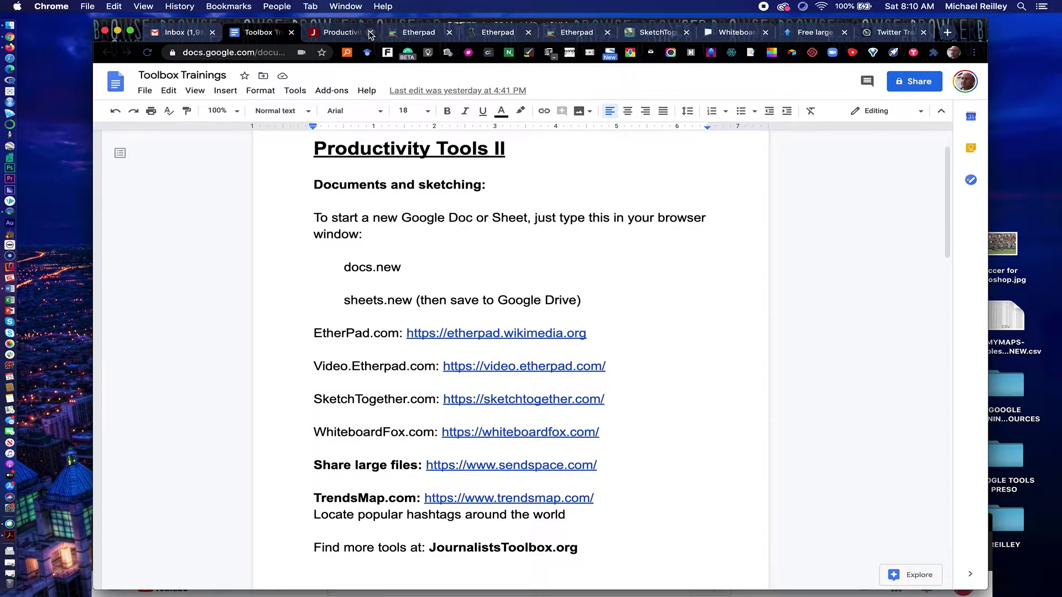
# Scroll through the remaining tool links, then go to the etherpad.wikimedia.org tab.
pyautogui.scroll(-2, 381, 289)
pyautogui.scroll(-5, 382, 289)
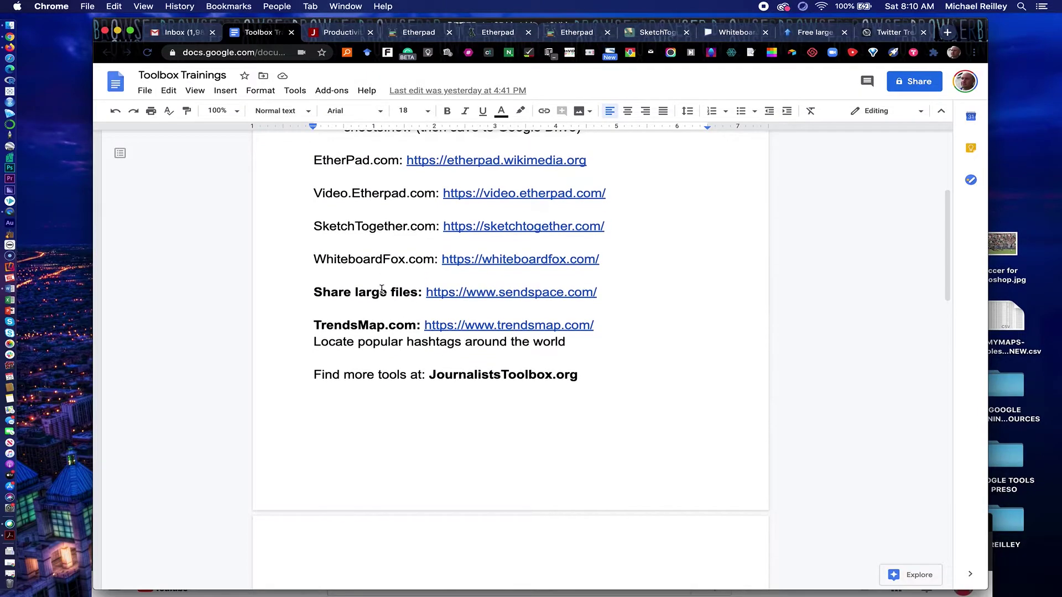
pyautogui.scroll(-1, 382, 290)
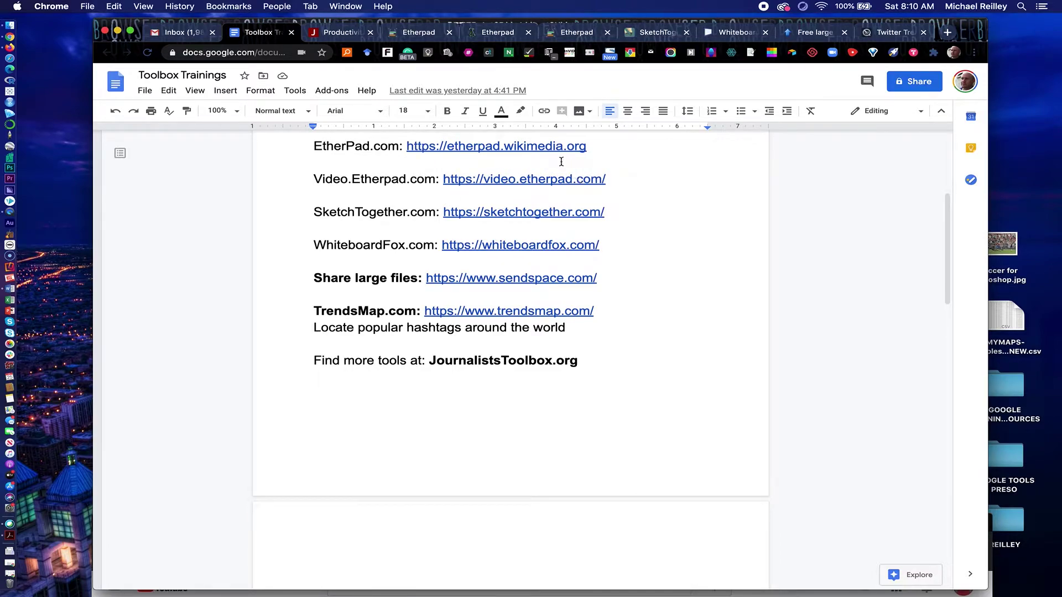
pyautogui.click(420, 32)
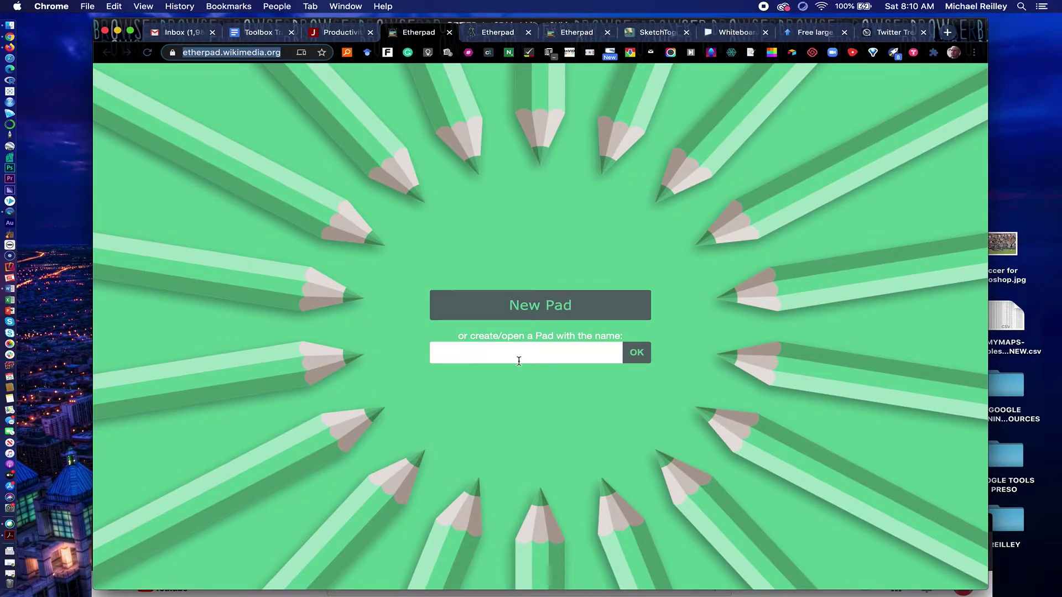
# Create a new pad and type a title line naming the user's doc below the welcome text.
pyautogui.click(560, 307)
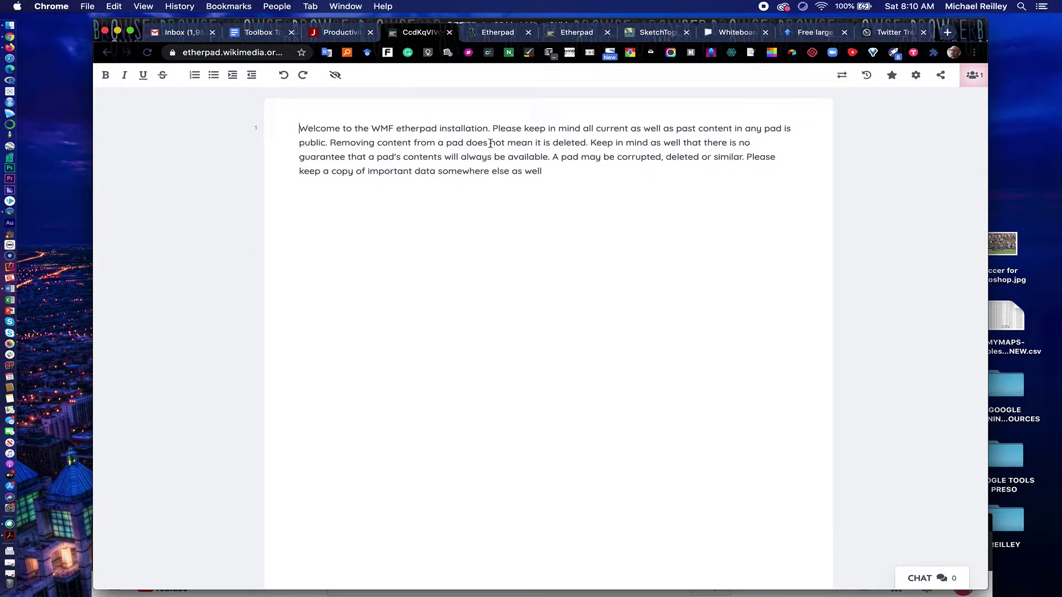
pyautogui.click(545, 173)
pyautogui.write("Mike's Doc")
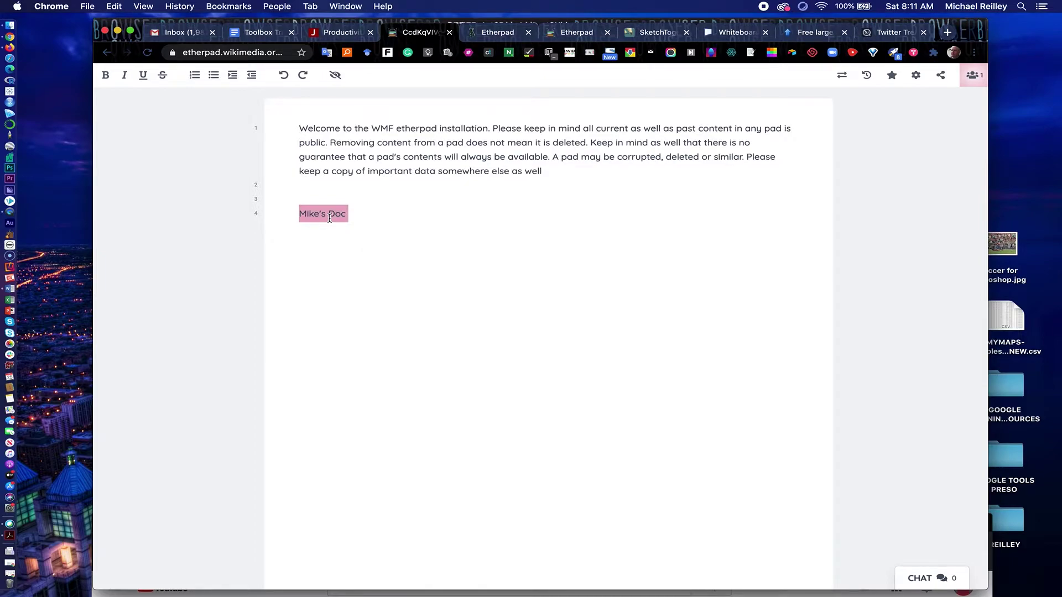
# Make the title bold, italic, underlined and struck through as a twice-indented bullet.
pyautogui.moveTo(364, 212); pyautogui.dragTo(275, 212)
pyautogui.click(105, 76)
pyautogui.click(124, 77)
pyautogui.click(143, 76)
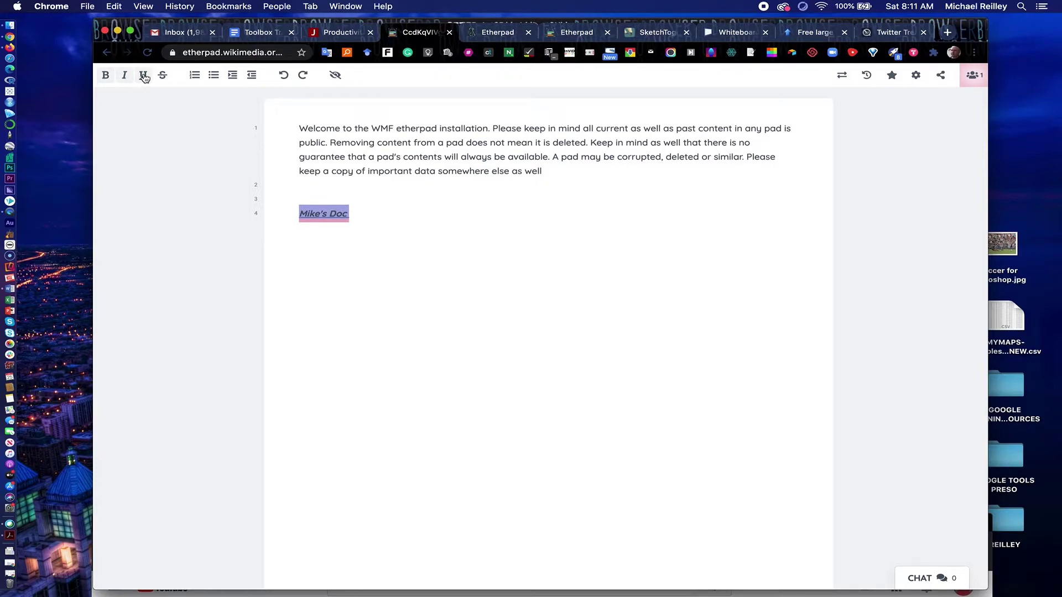
pyautogui.click(163, 76)
pyautogui.click(196, 76)
pyautogui.click(213, 75)
pyautogui.click(232, 75)
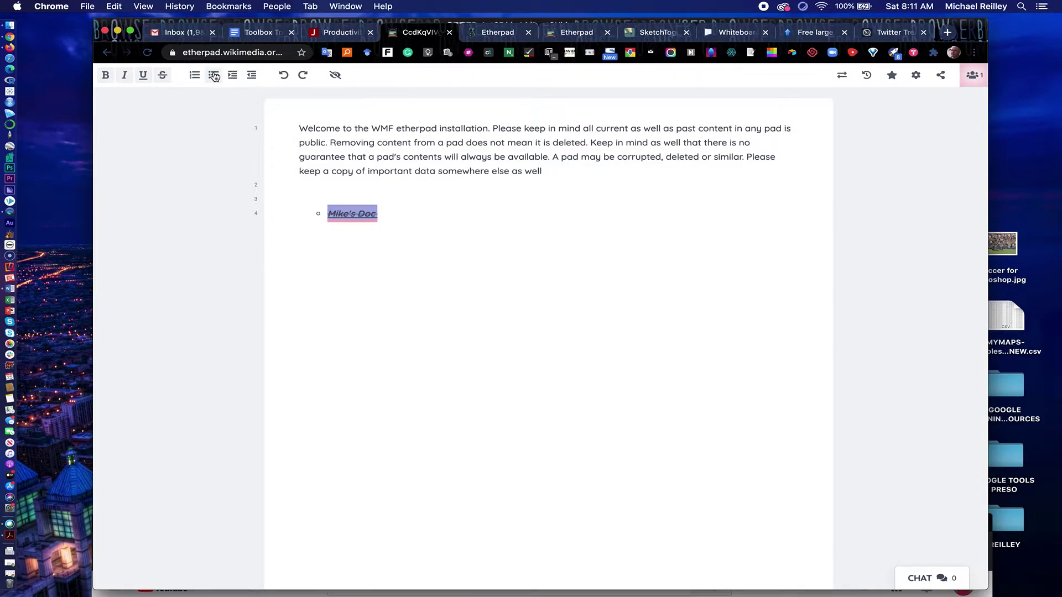
pyautogui.click(233, 76)
# Append filler text to the bulleted line and hide the authorship colours.
pyautogui.click(401, 214)
pyautogui.write('dsfdsfdskal;asdjfdsakldsakfjksdklfadskfasdkl')
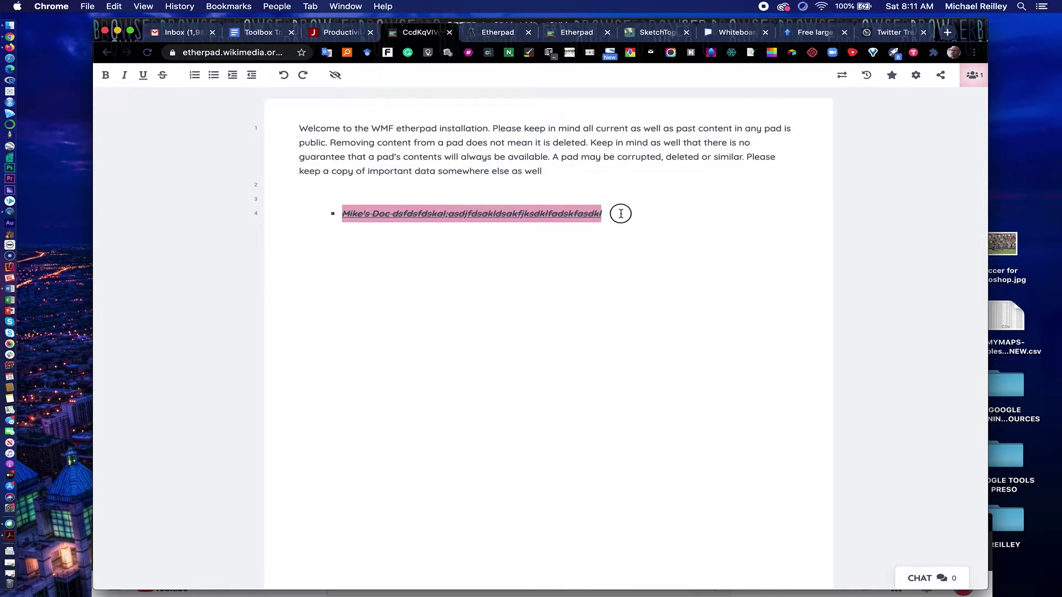
pyautogui.moveTo(620, 214); pyautogui.dragTo(333, 214)
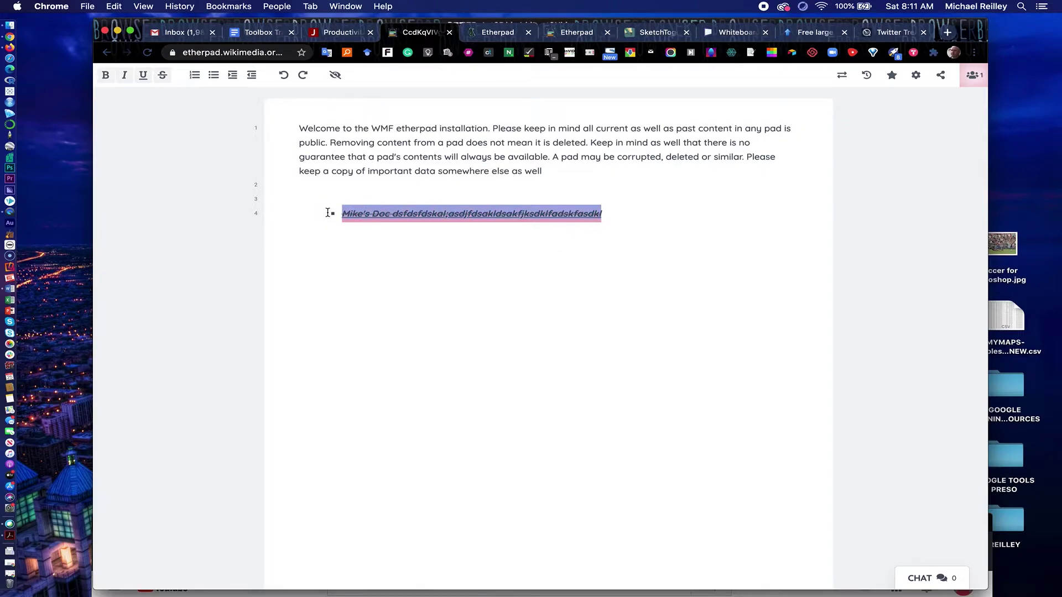
pyautogui.click(335, 76)
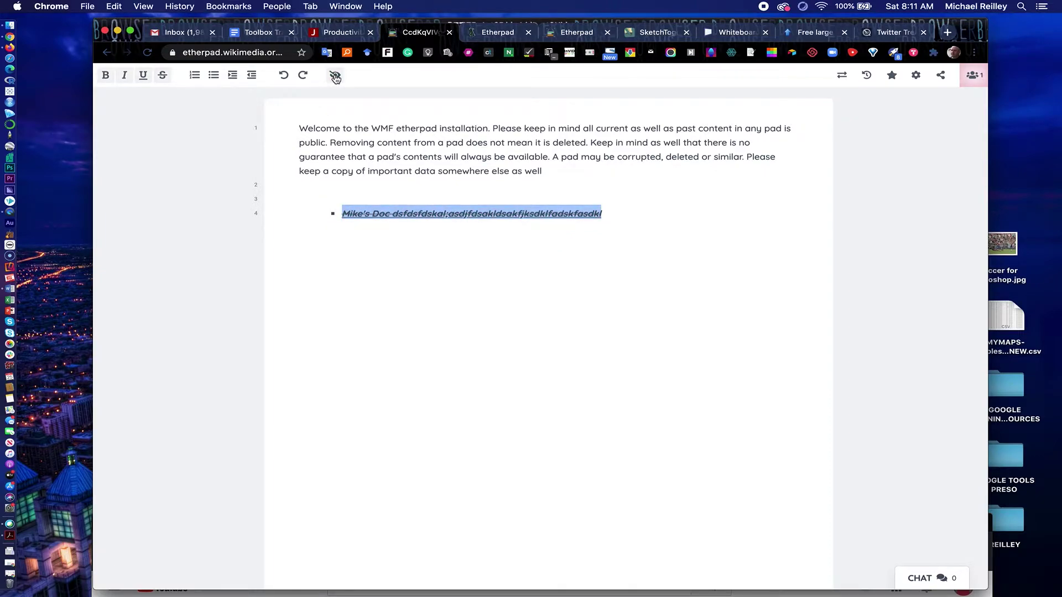
# Delete the welcome paragraph and its extra blank line, then open the Timeslider.
pyautogui.moveTo(548, 172); pyautogui.dragTo(297, 127)
pyautogui.press('BackSpace')
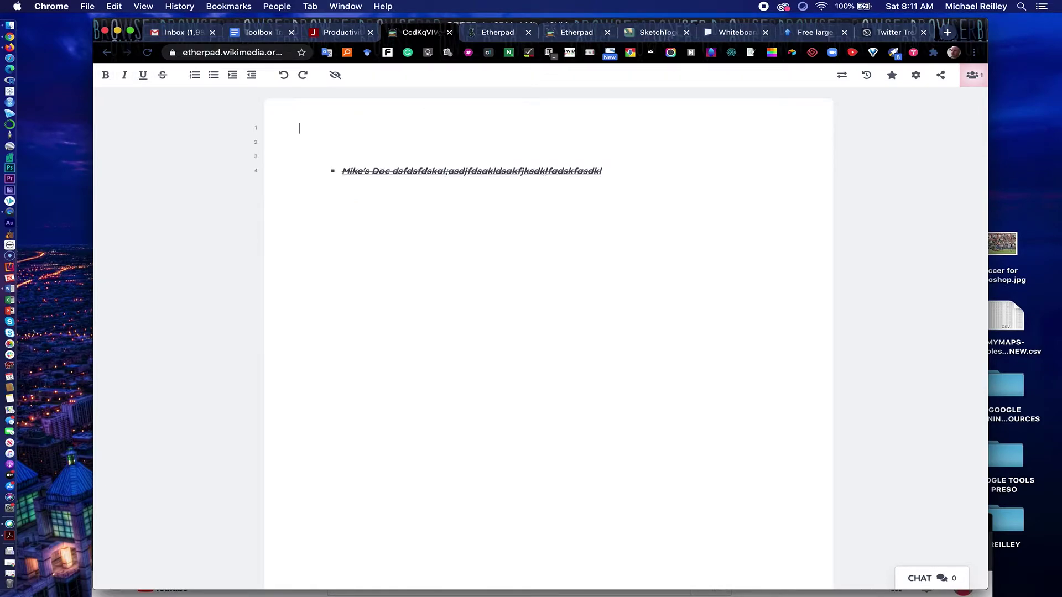
pyautogui.press('Delete')
pyautogui.press('Delete')
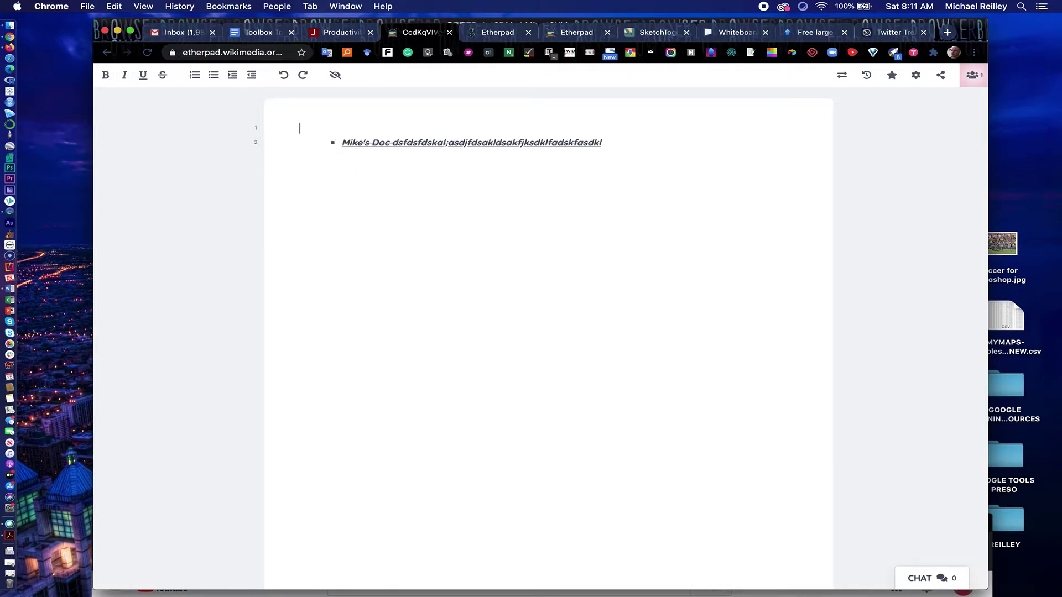
pyautogui.click(867, 76)
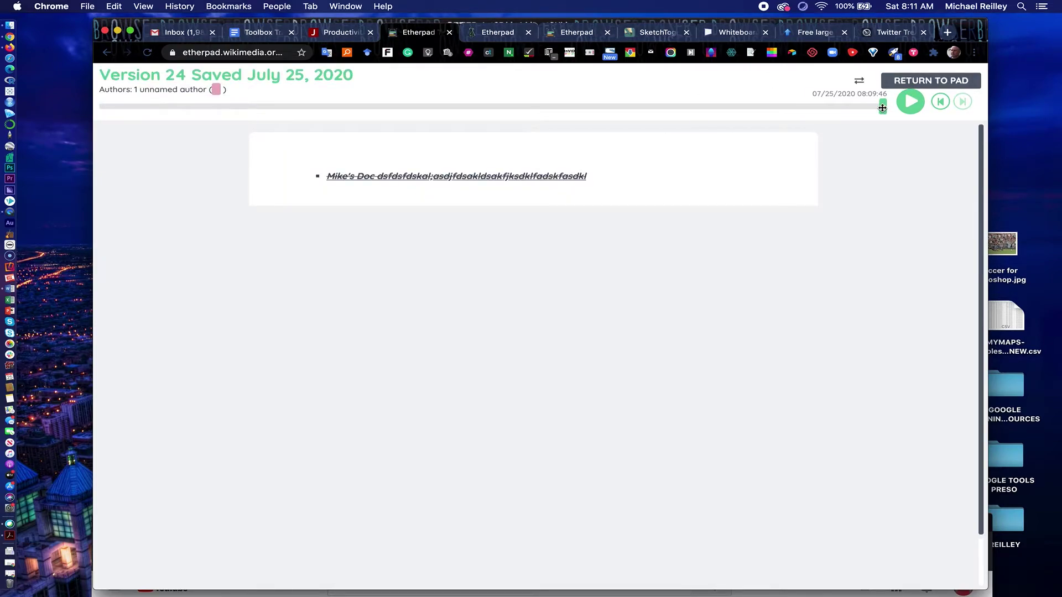
# Drag back to an earlier revision, play the history forward twice, then step back to Version 23.
pyautogui.moveTo(882, 108)
pyautogui.mouseDown()
pyautogui.moveTo(379, 116)
pyautogui.moveTo(881, 107)
pyautogui.moveTo(654, 114)
pyautogui.moveTo(556, 130)
pyautogui.moveTo(289, 111)
pyautogui.moveTo(483, 121)
pyautogui.moveTo(882, 113)
pyautogui.mouseUp()
pyautogui.click(909, 102)
pyautogui.click(909, 105)
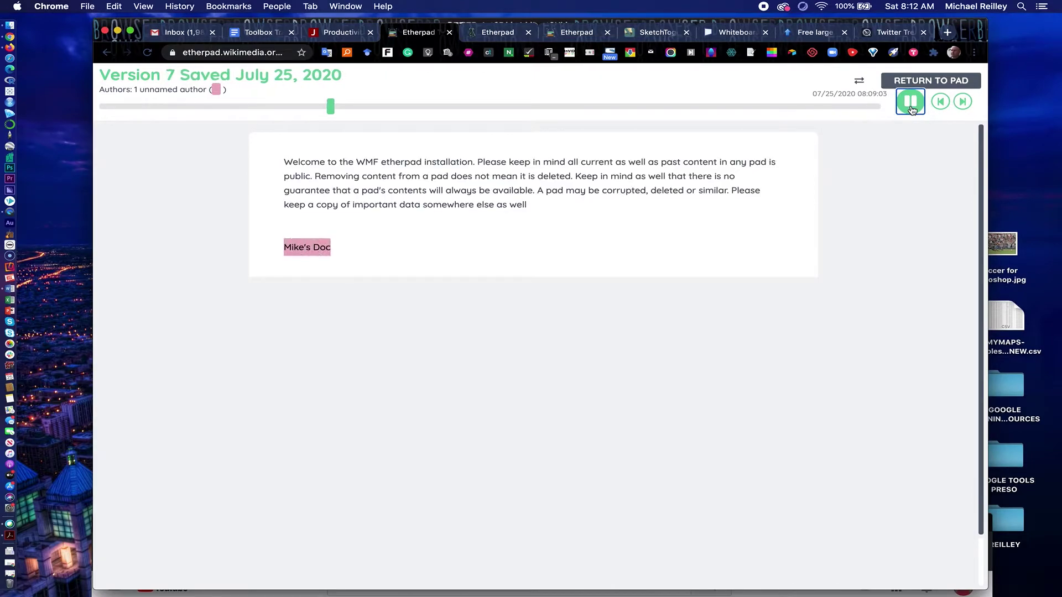
pyautogui.click(942, 102)
# Show Version 23's export options, then switch to the etherpad.org homepage tab.
pyautogui.click(858, 82)
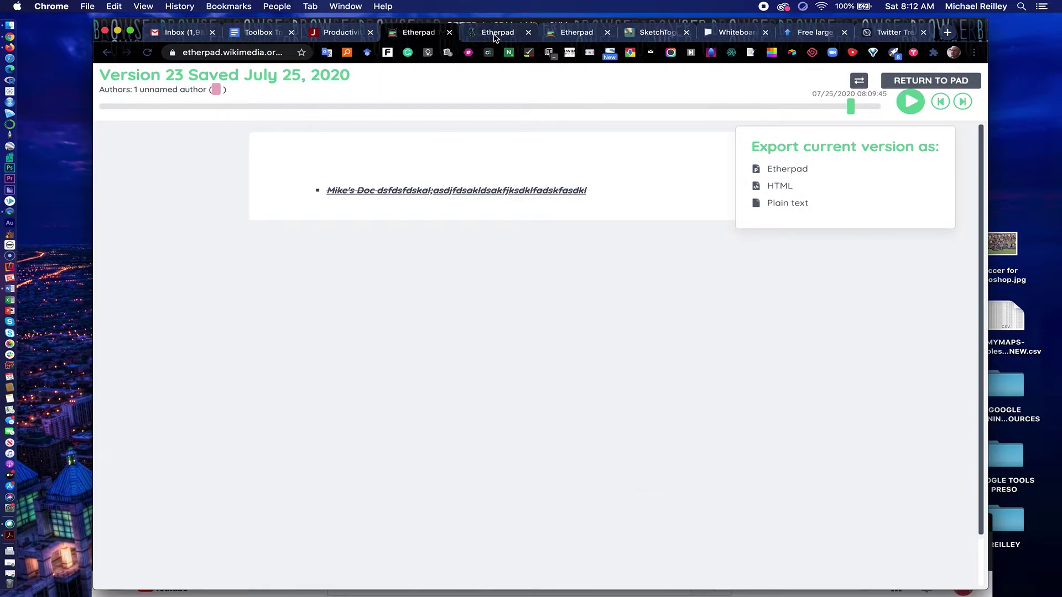
pyautogui.click(496, 34)
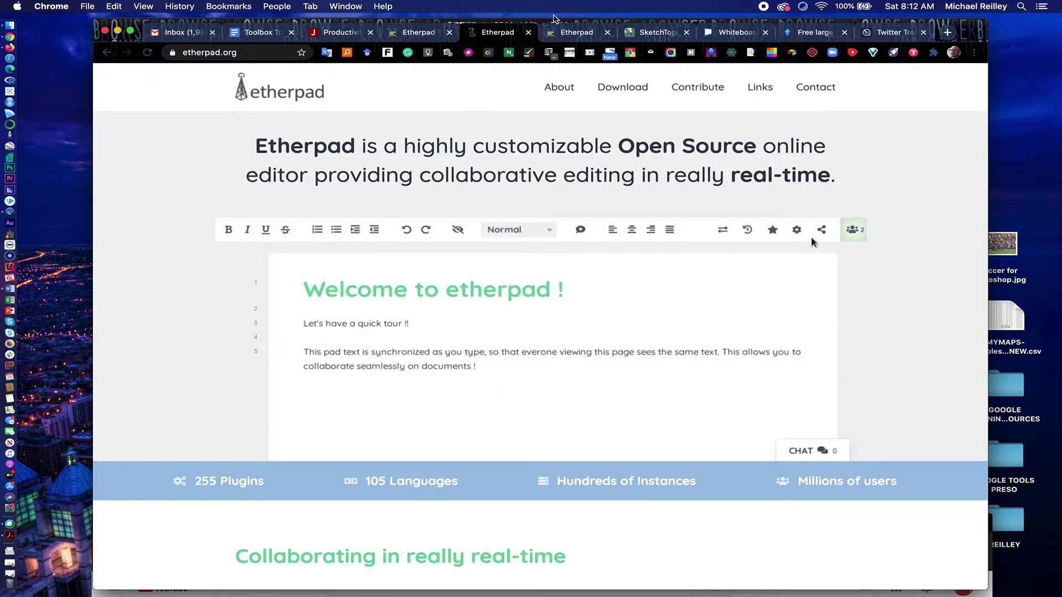
# Flip between the Etherpad tabs, ending on video.etherpad.com's New Pad page.
pyautogui.click(565, 35)
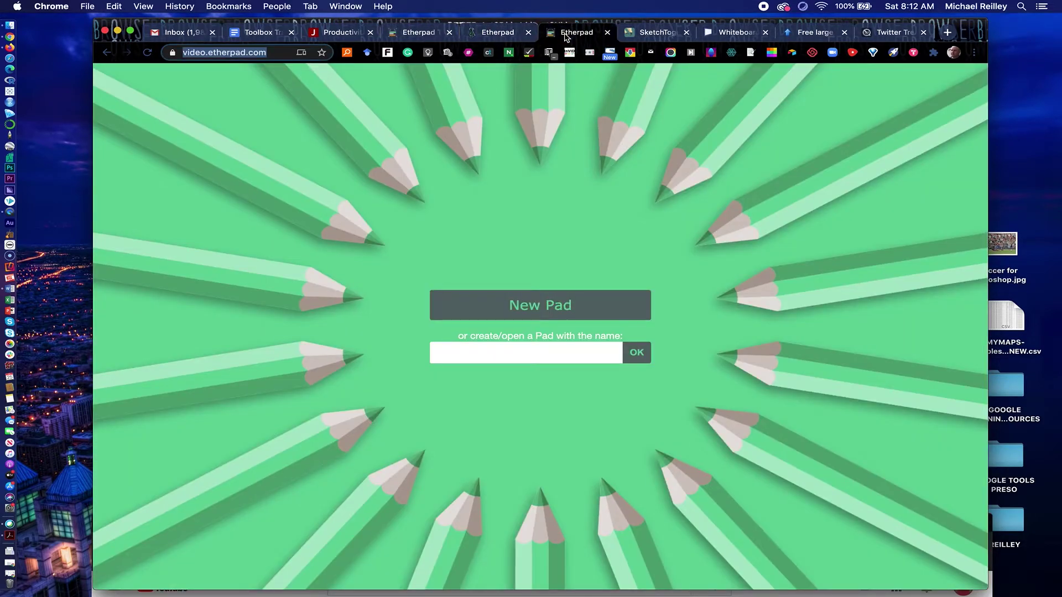
pyautogui.click(487, 34)
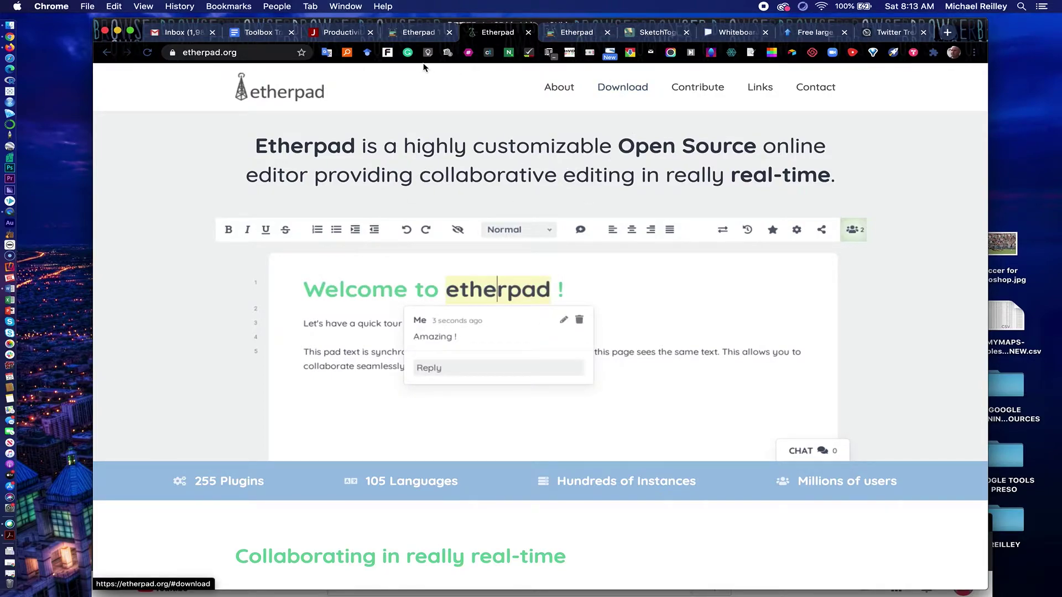
pyautogui.click(423, 33)
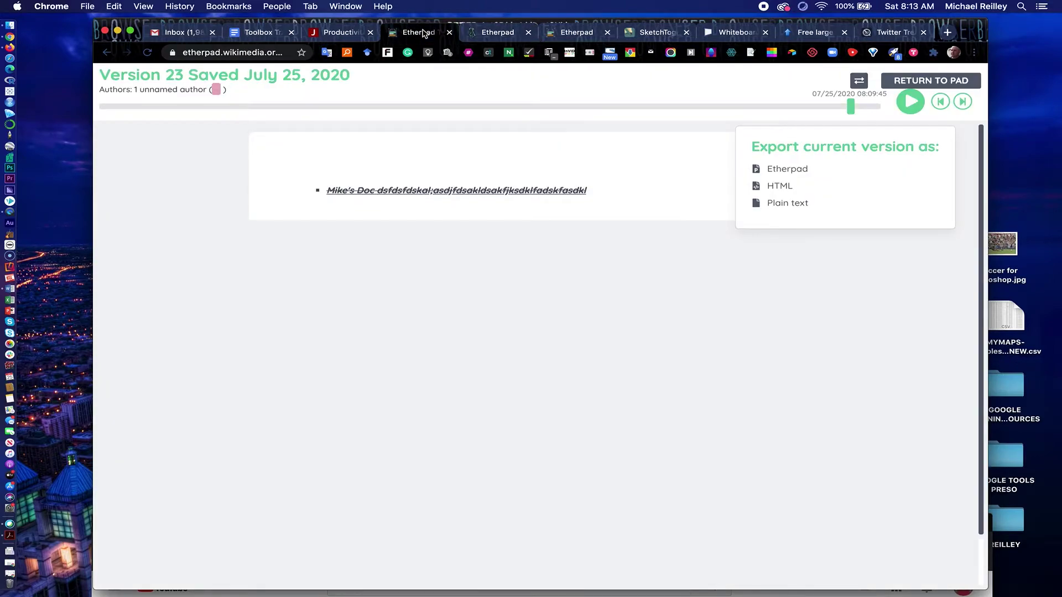
pyautogui.click(572, 34)
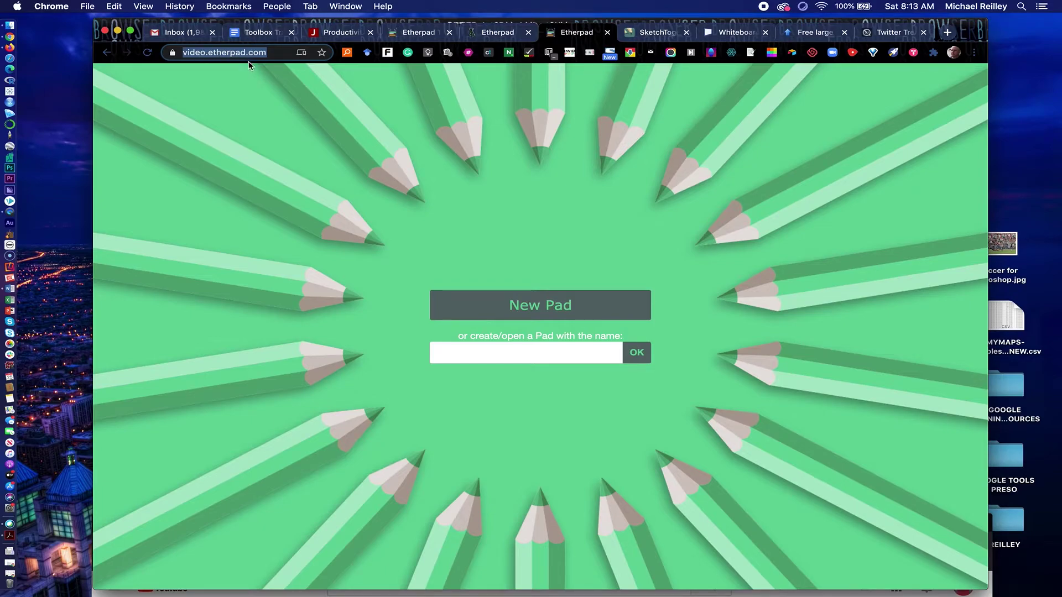
# Start a new pad on video.etherpad.com and type two placeholder lines over its selected welcome text.
pyautogui.click(535, 315)
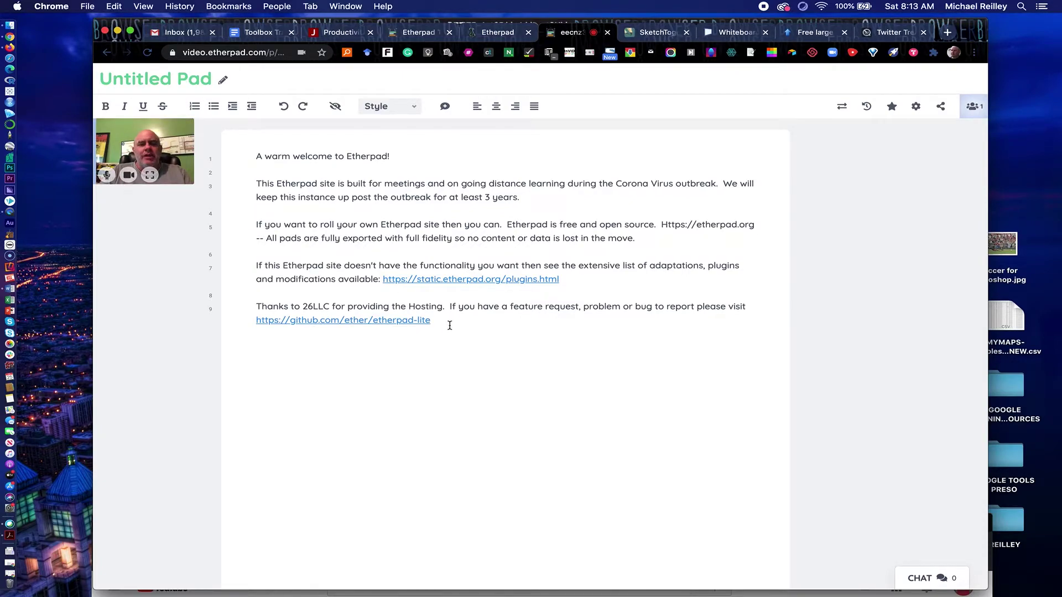
pyautogui.moveTo(449, 327); pyautogui.dragTo(257, 157)
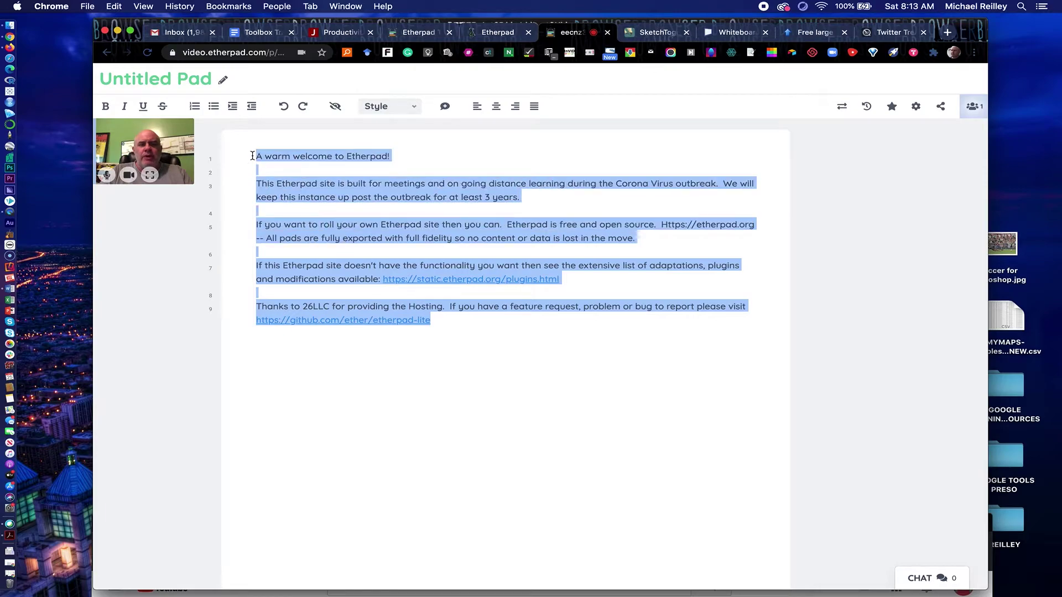
pyautogui.write('asdjdsklafdaj')
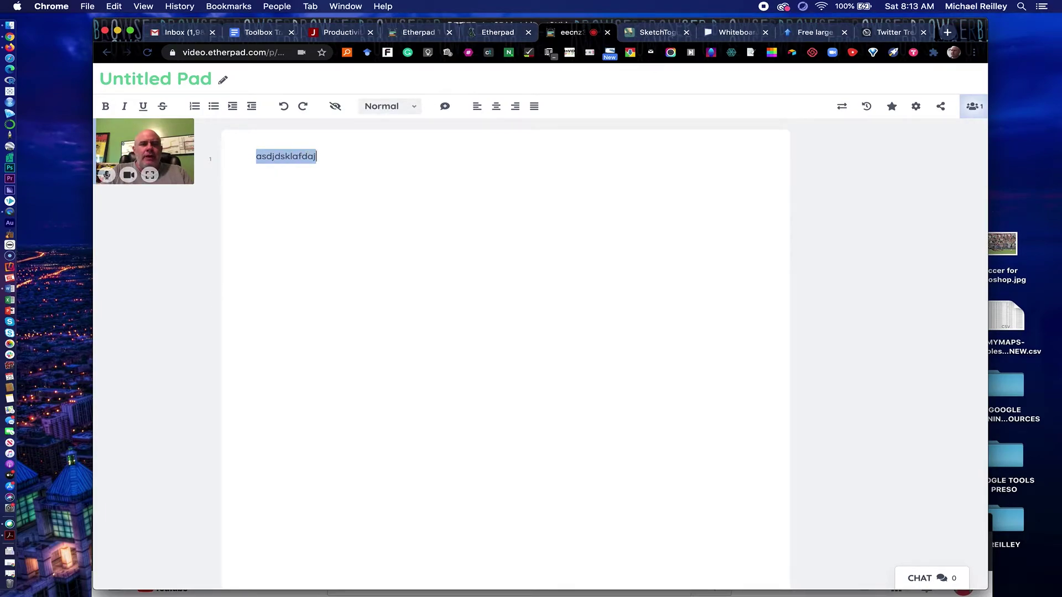
pyautogui.write('dslkfdsklasdjfdsk  alkdflkdsjdskfdklaslf')
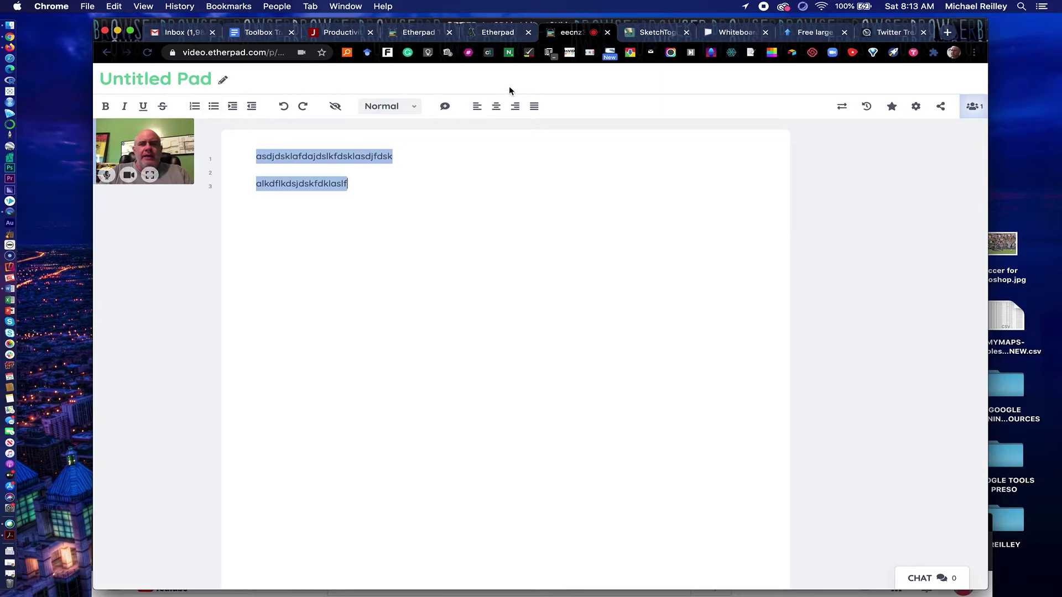
# Show the pad's share link and embed code, and rename the pad to 'Mike Test'.
pyautogui.click(941, 110)
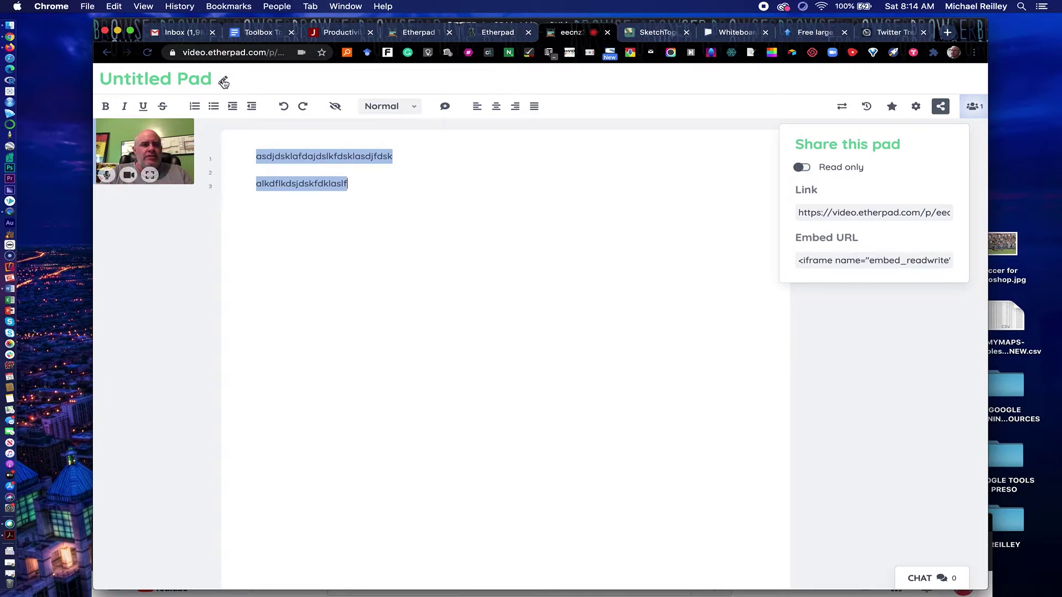
pyautogui.click(223, 81)
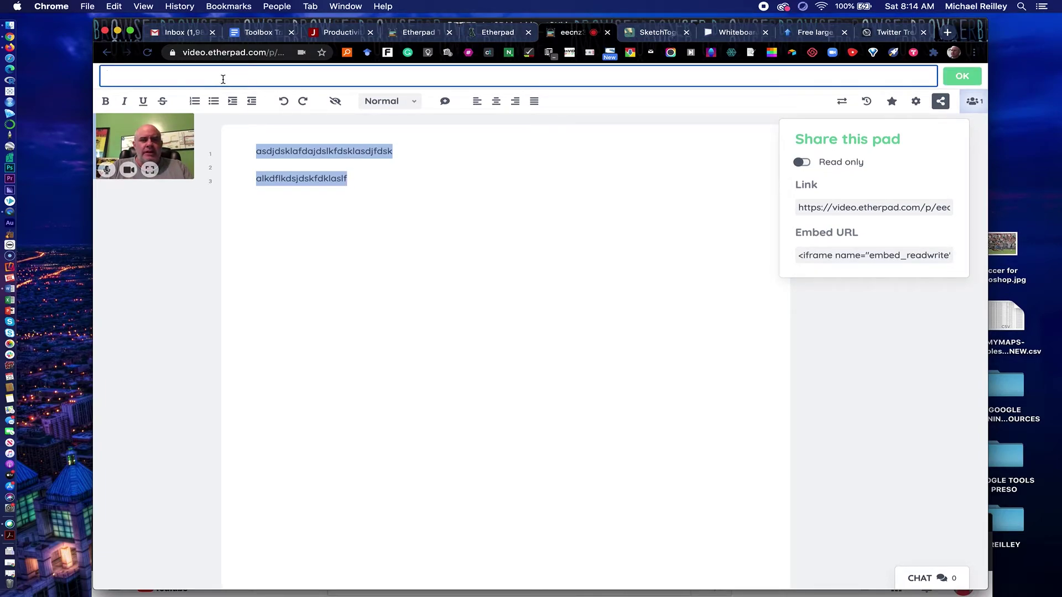
pyautogui.write('Mike Test')
pyautogui.press('Return')
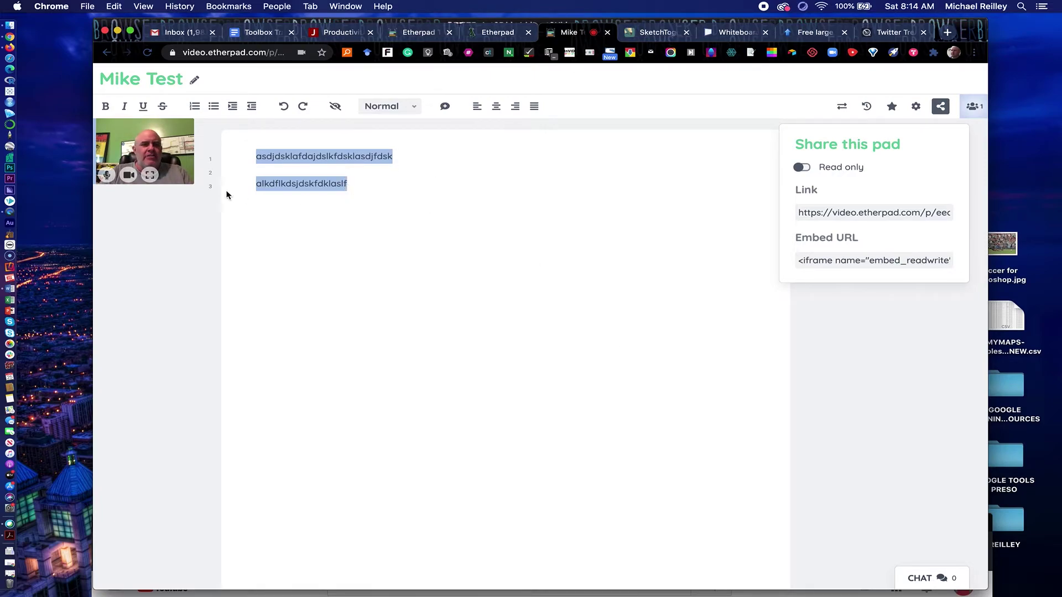
pyautogui.click(150, 175)
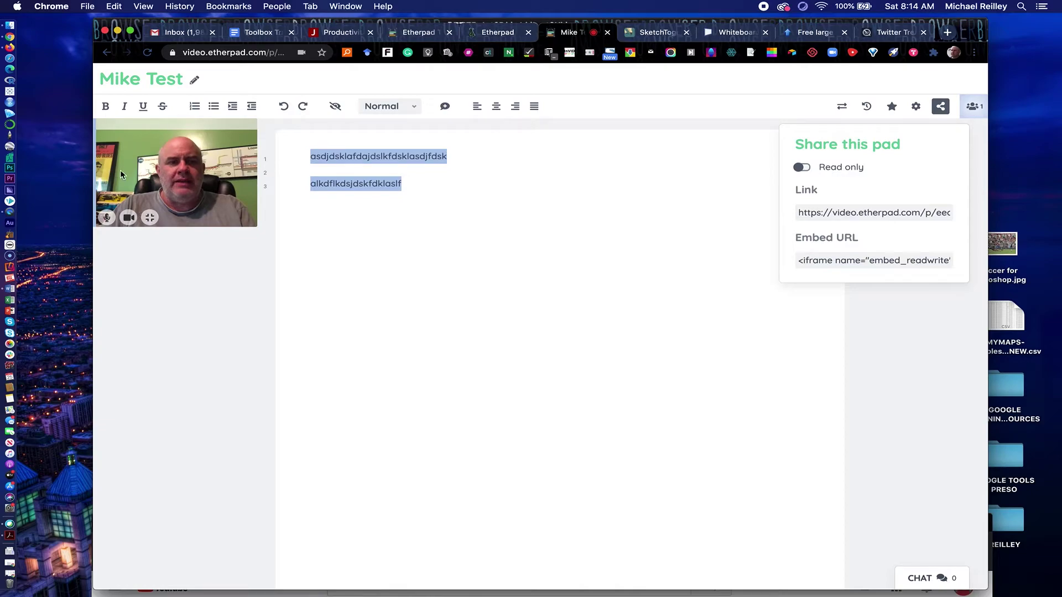
pyautogui.click(148, 218)
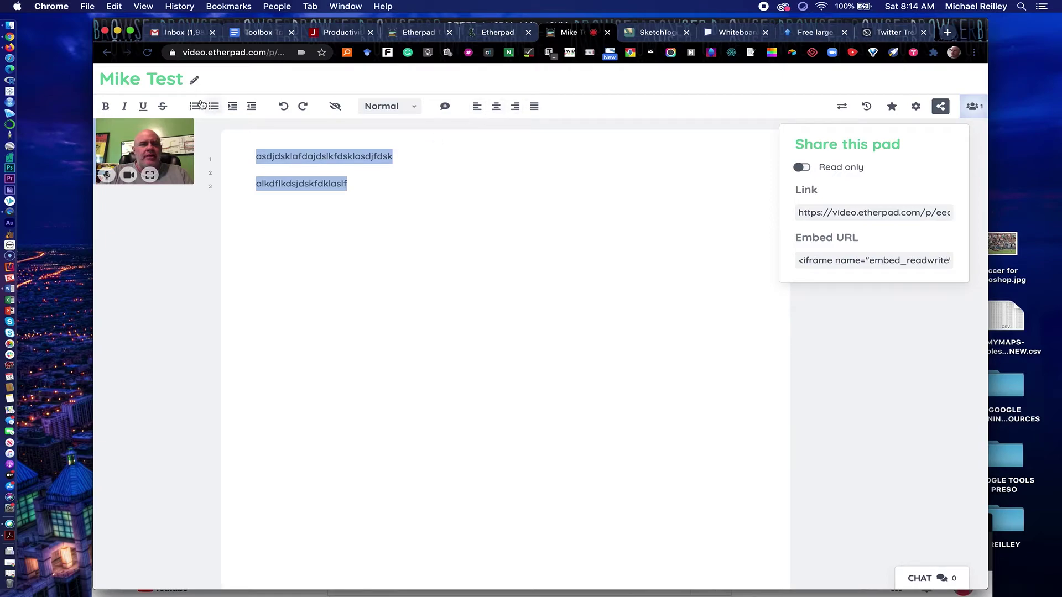
pyautogui.click(916, 107)
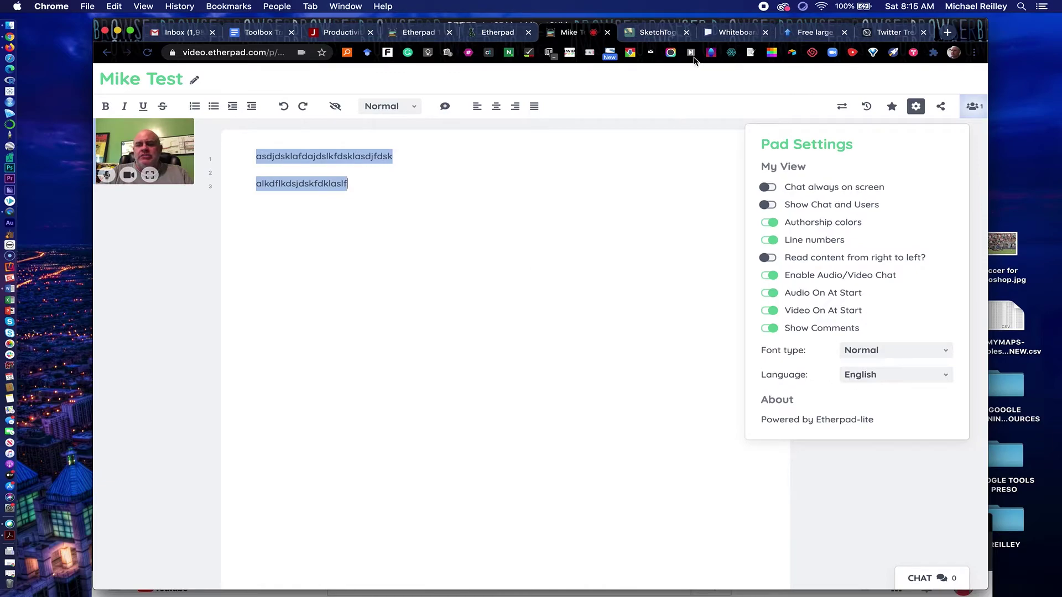
# Close the Pad Settings panel and move to the SketchTogether whiteboard tab.
pyautogui.press('Escape')
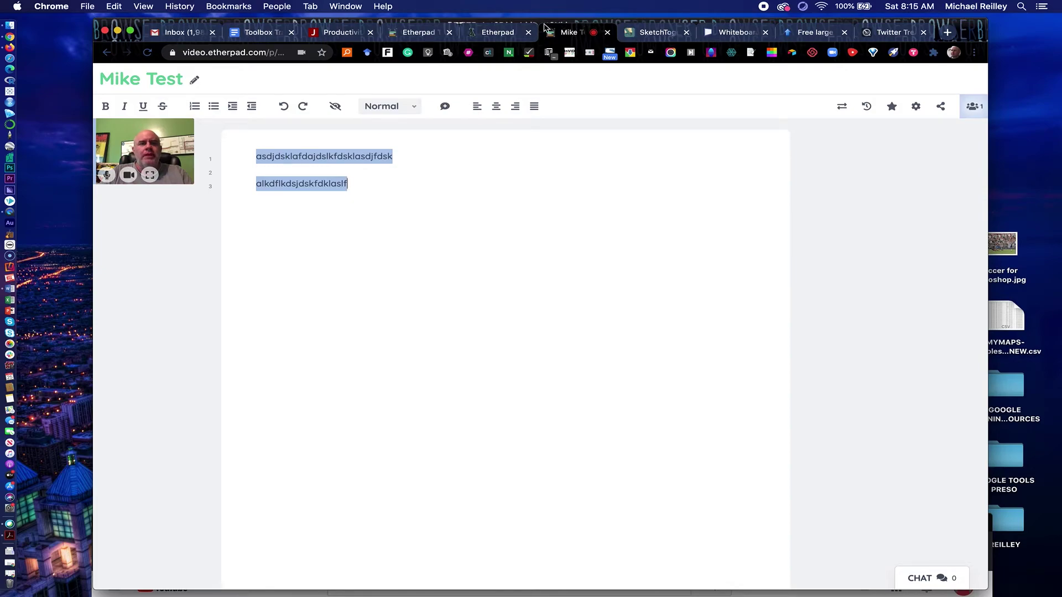
pyautogui.click(656, 34)
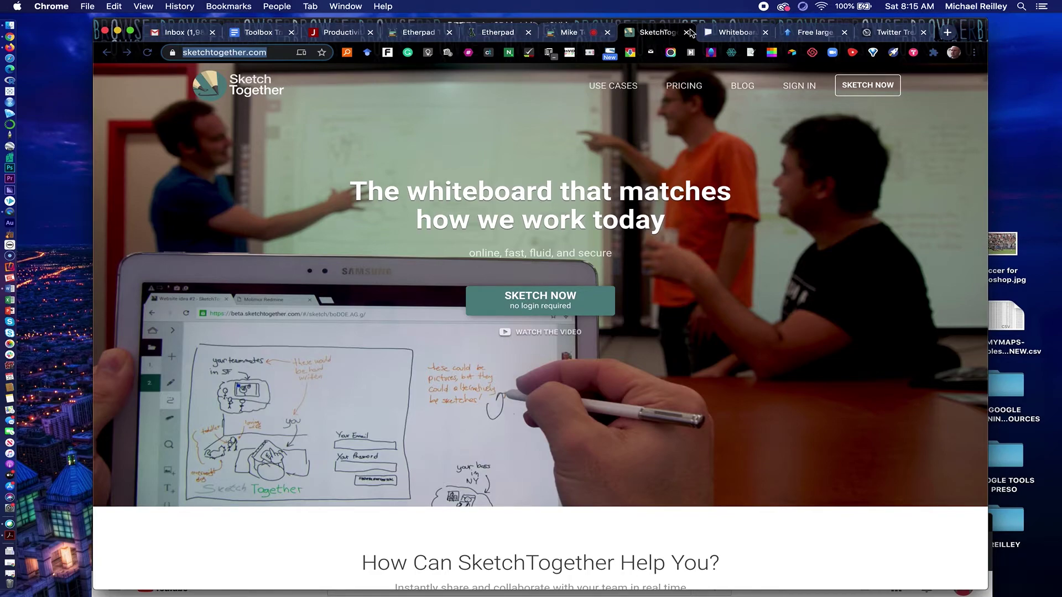
# Glance at Whiteboard Fox, then start a no-login SketchTogether sketch with SKETCH NOW.
pyautogui.click(730, 34)
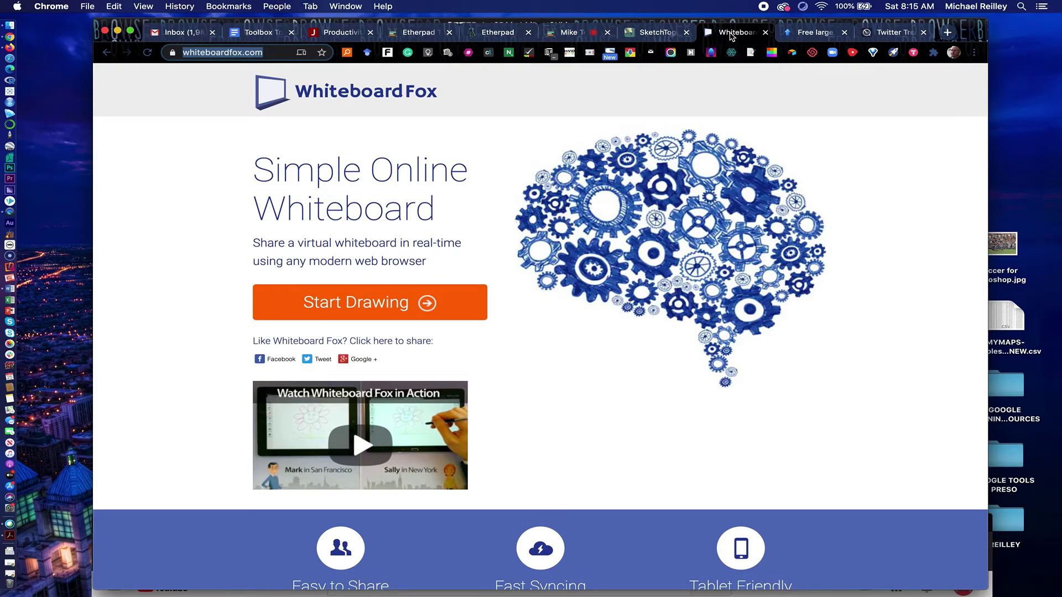
pyautogui.click(641, 32)
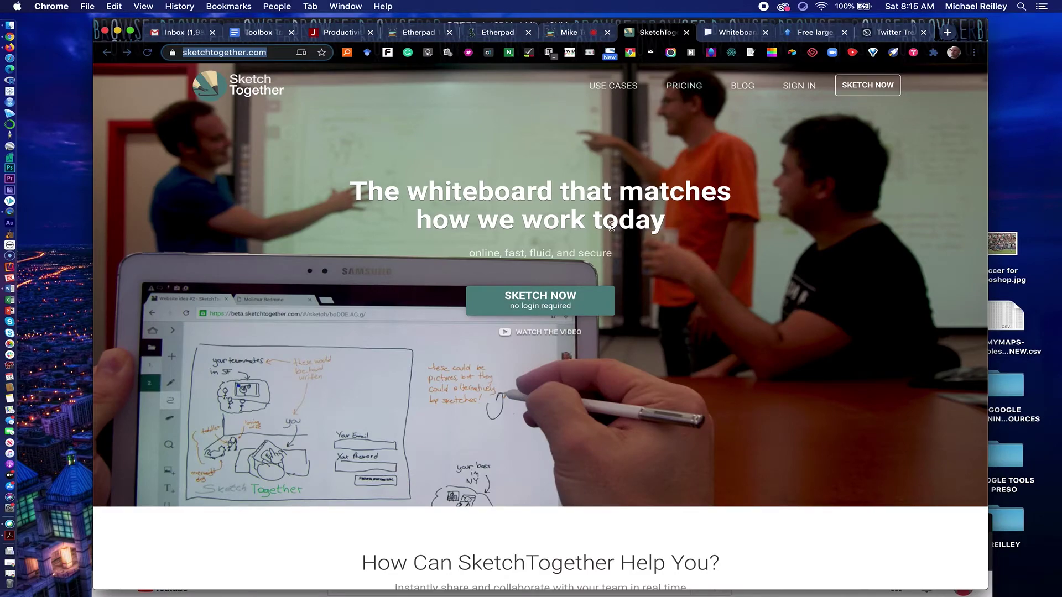
pyautogui.click(546, 304)
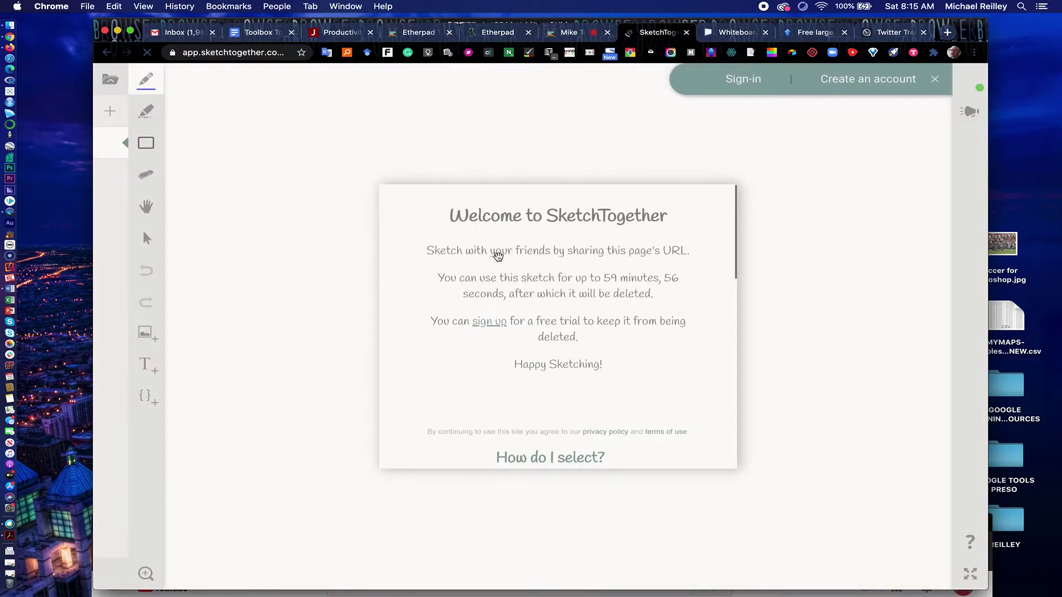
# Dismiss the welcome note and draw a green freehand circle on the canvas.
pyautogui.click(719, 200)
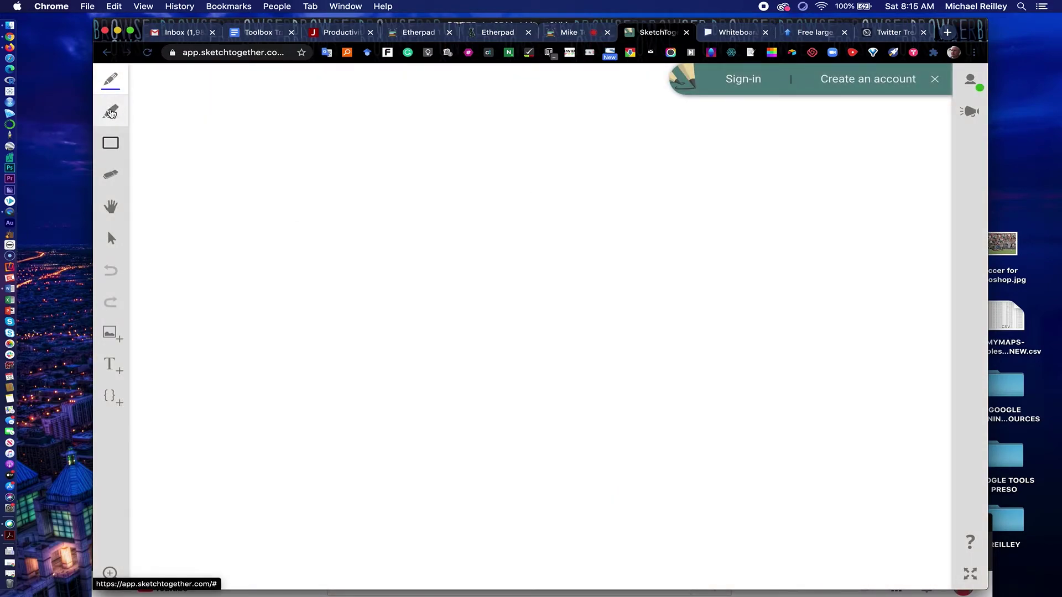
pyautogui.moveTo(111, 113)
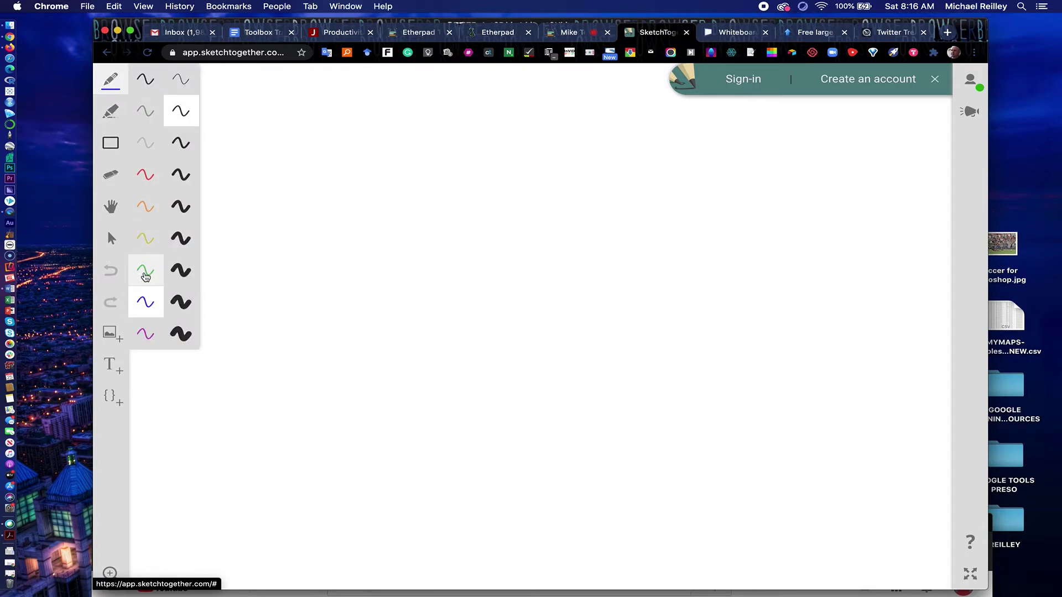
pyautogui.click(145, 274)
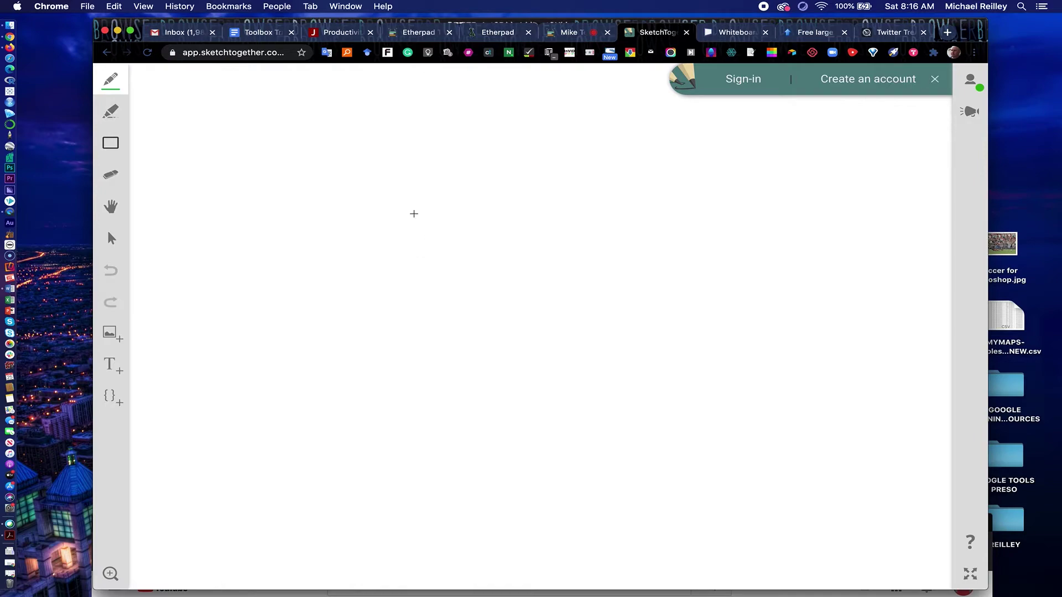
pyautogui.moveTo(409, 212)
pyautogui.mouseDown()
pyautogui.moveTo(348, 251)
pyautogui.moveTo(370, 310)
pyautogui.moveTo(477, 286)
pyautogui.moveTo(420, 211)
pyautogui.moveTo(408, 211)
pyautogui.mouseUp()
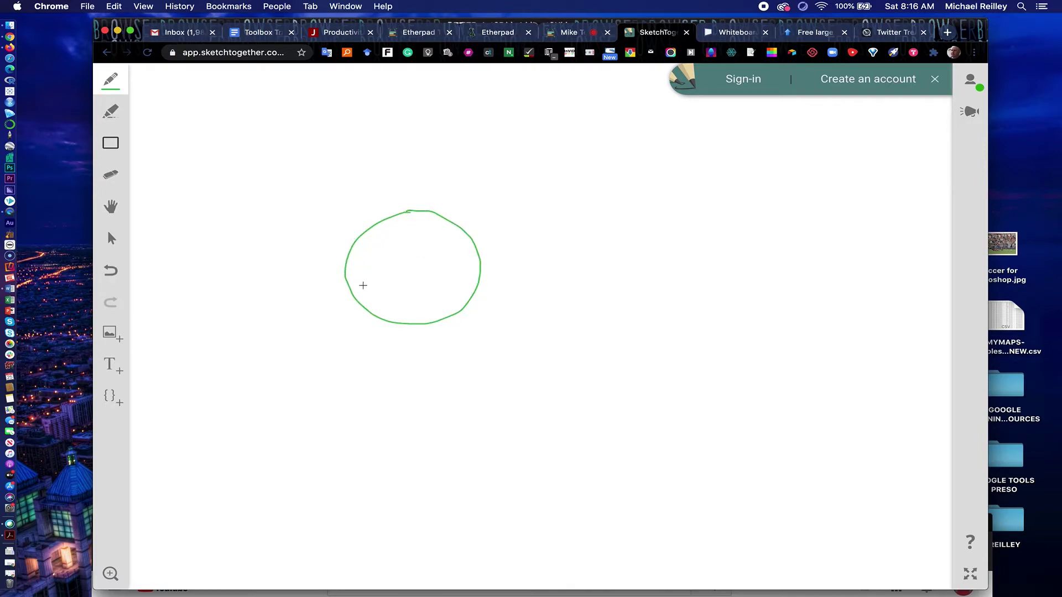
# Write the label 'Data' inside the green circle with the text tool.
pyautogui.click(110, 365)
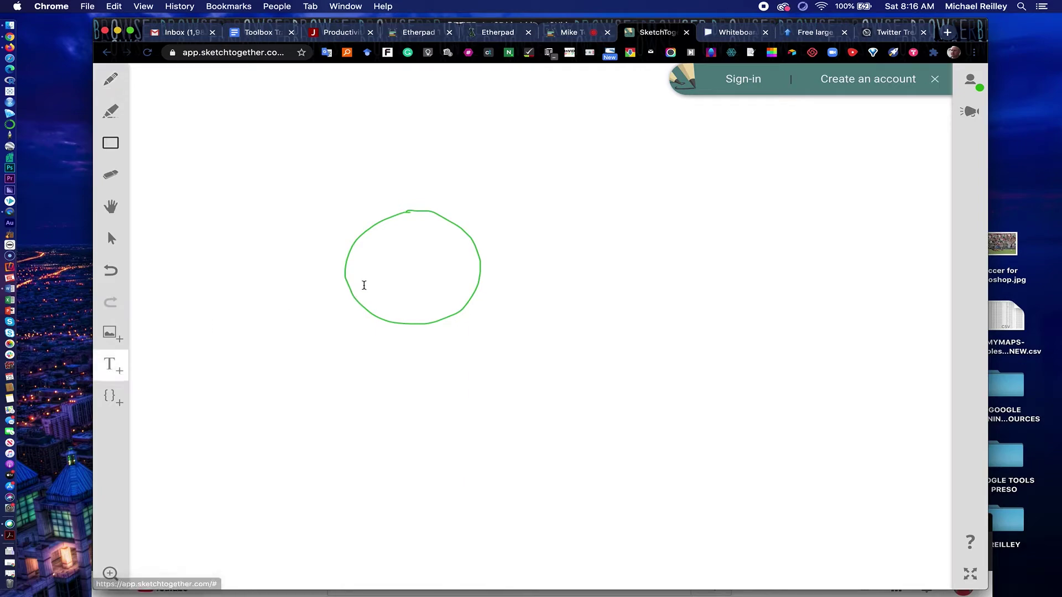
pyautogui.click(370, 274)
pyautogui.write('Data')
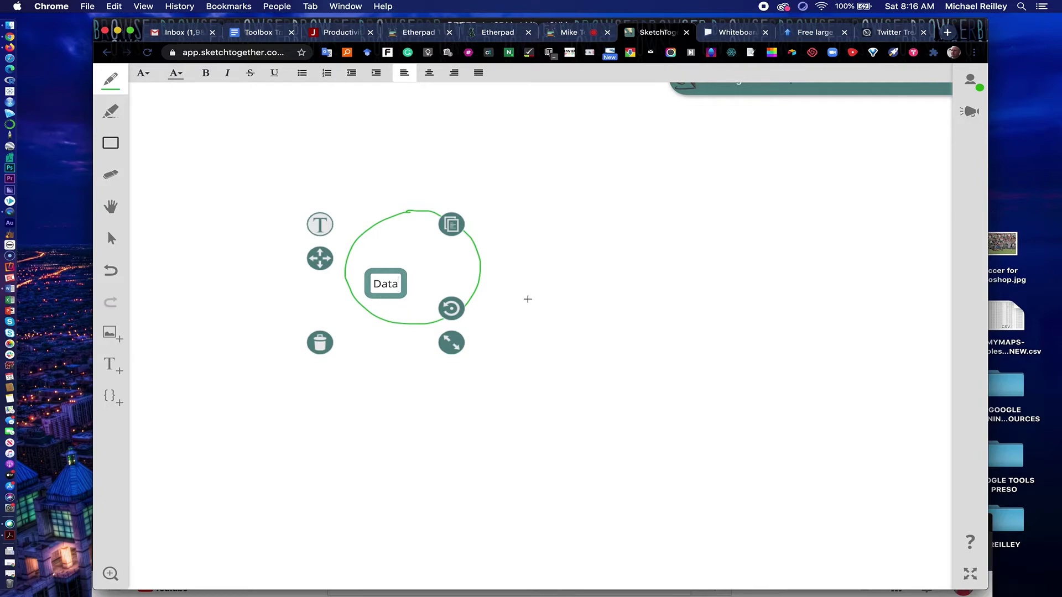
pyautogui.press('Return')
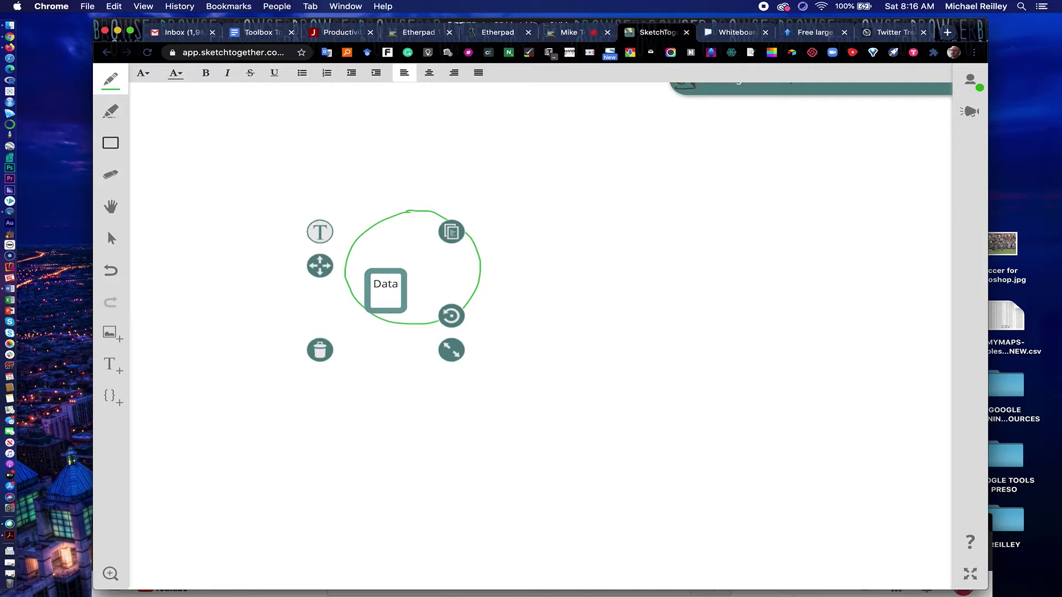
pyautogui.press('BackSpace')
pyautogui.click(541, 275)
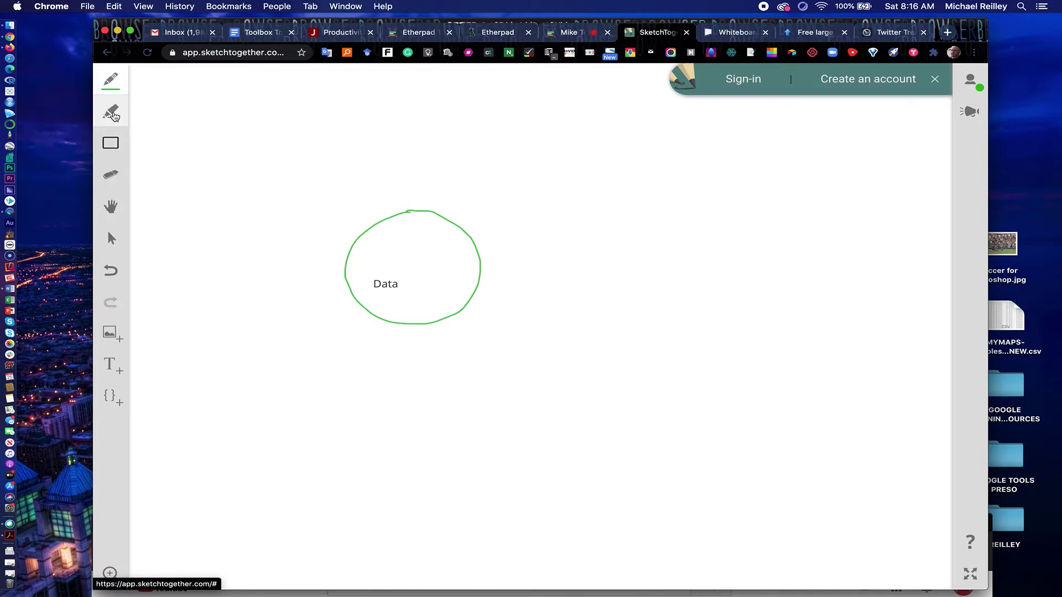
pyautogui.click(113, 115)
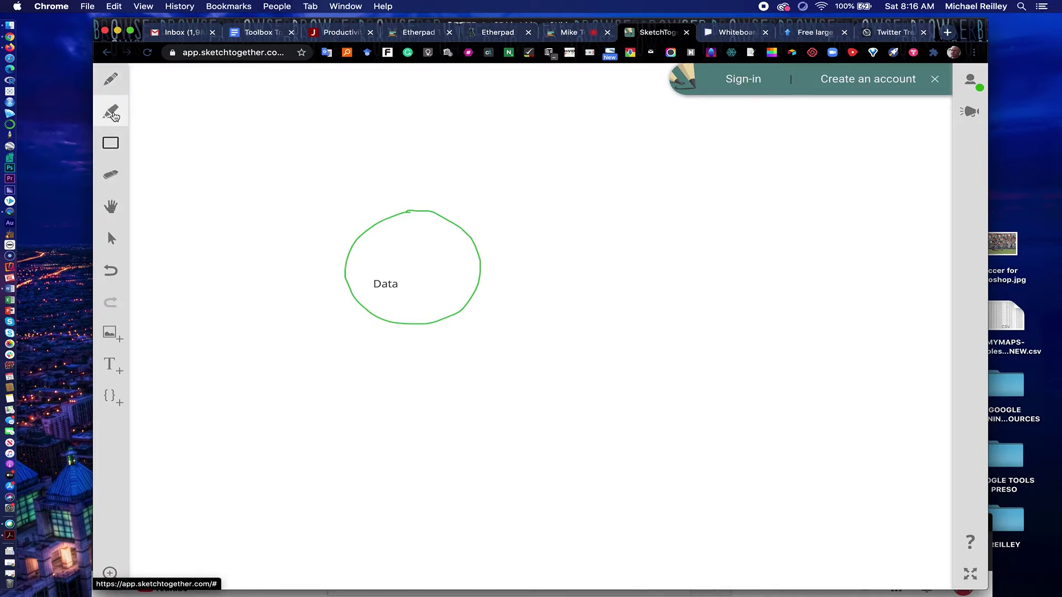
pyautogui.click(112, 145)
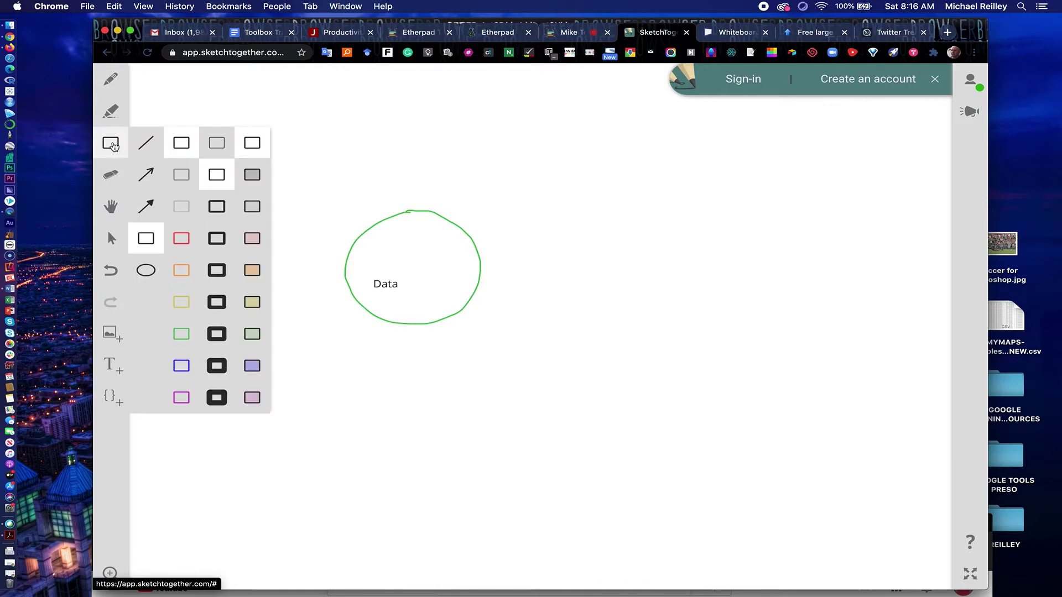
# Draw a red rectangle right of the circle and label it 'Graphic'.
pyautogui.click(182, 238)
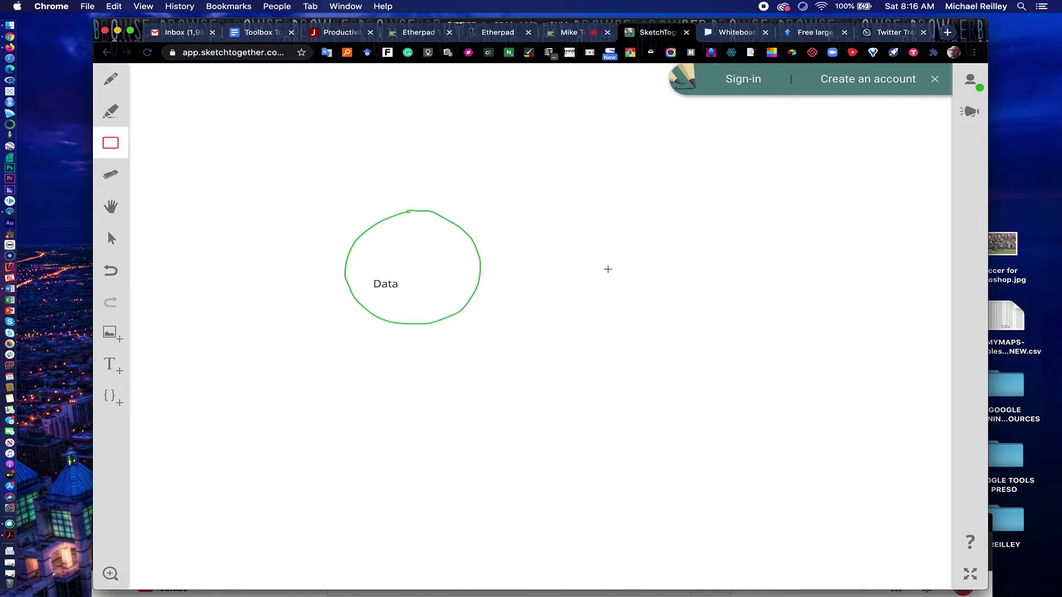
pyautogui.moveTo(608, 268); pyautogui.dragTo(782, 374)
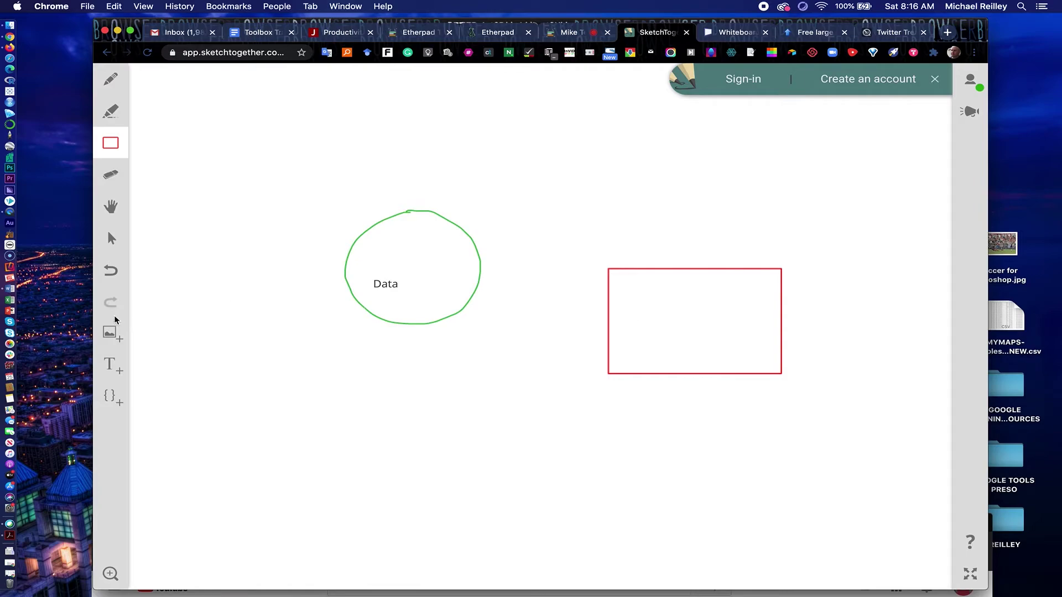
pyautogui.click(111, 365)
pyautogui.click(666, 326)
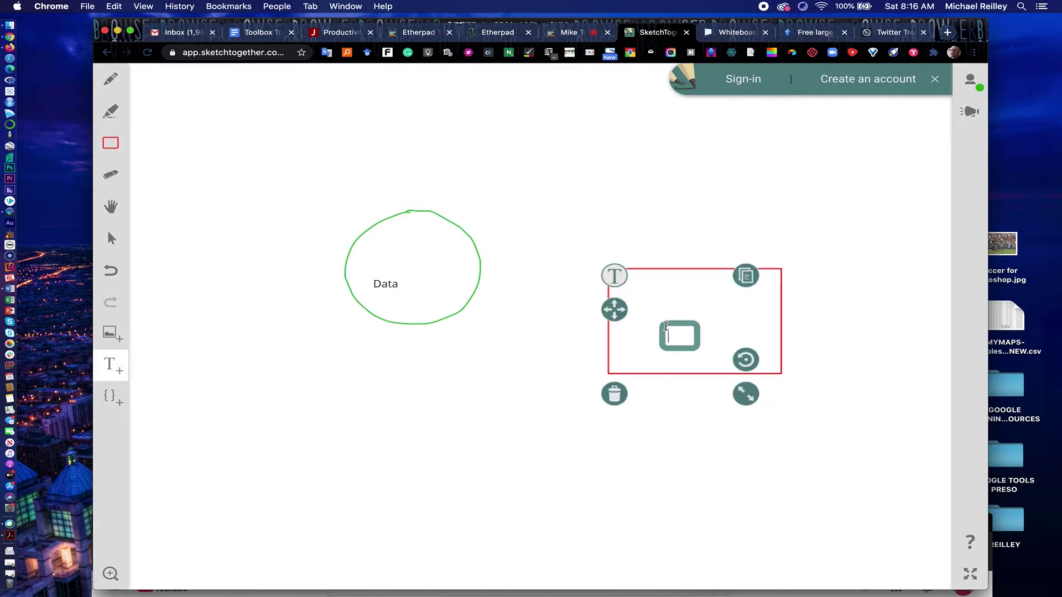
pyautogui.write('Graphic')
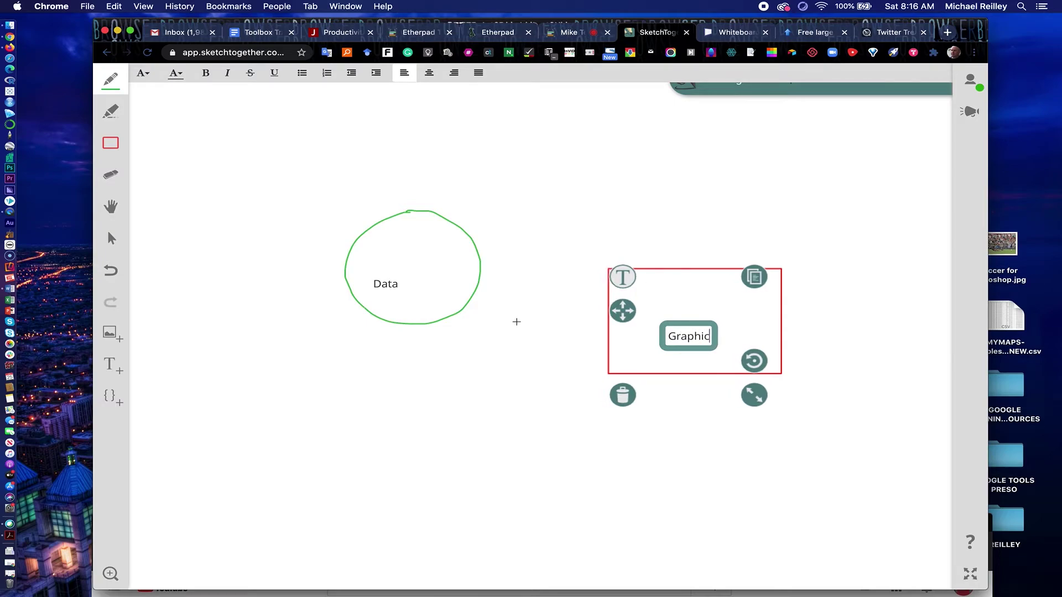
pyautogui.click(507, 319)
# Draw a purple pen line from the Data circle to the Graphic rectangle.
pyautogui.click(116, 88)
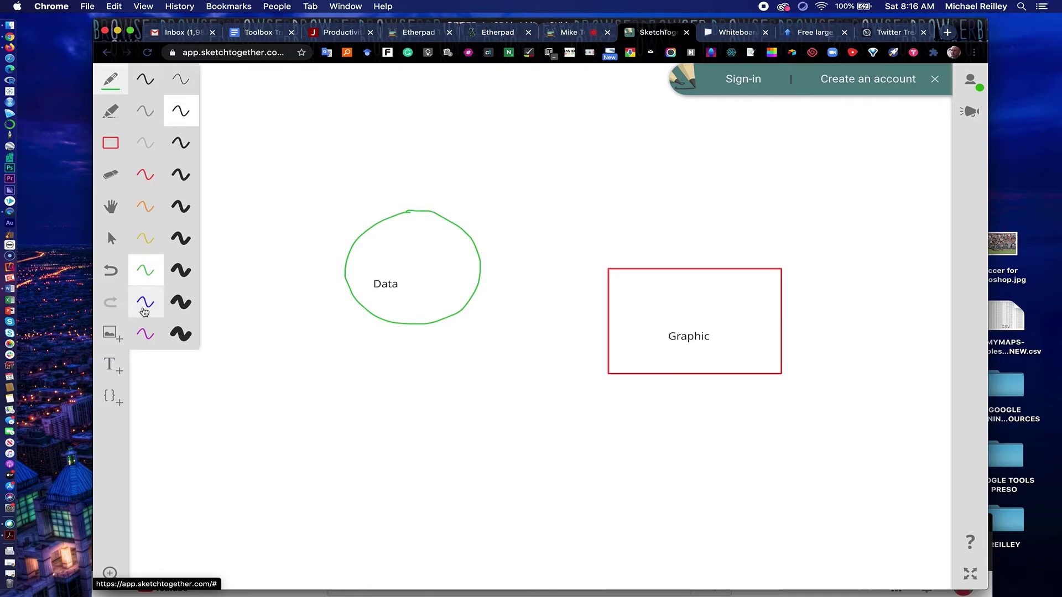
pyautogui.click(146, 334)
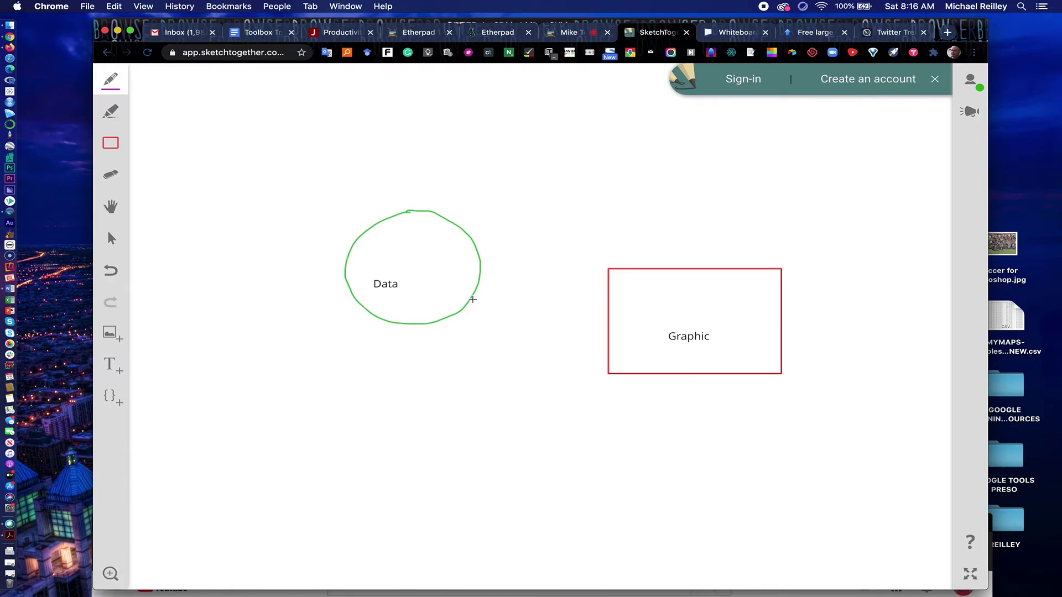
pyautogui.moveTo(472, 299)
pyautogui.mouseDown()
pyautogui.moveTo(602, 323)
pyautogui.moveTo(598, 312)
pyautogui.moveTo(604, 326)
pyautogui.moveTo(585, 341)
pyautogui.mouseUp()
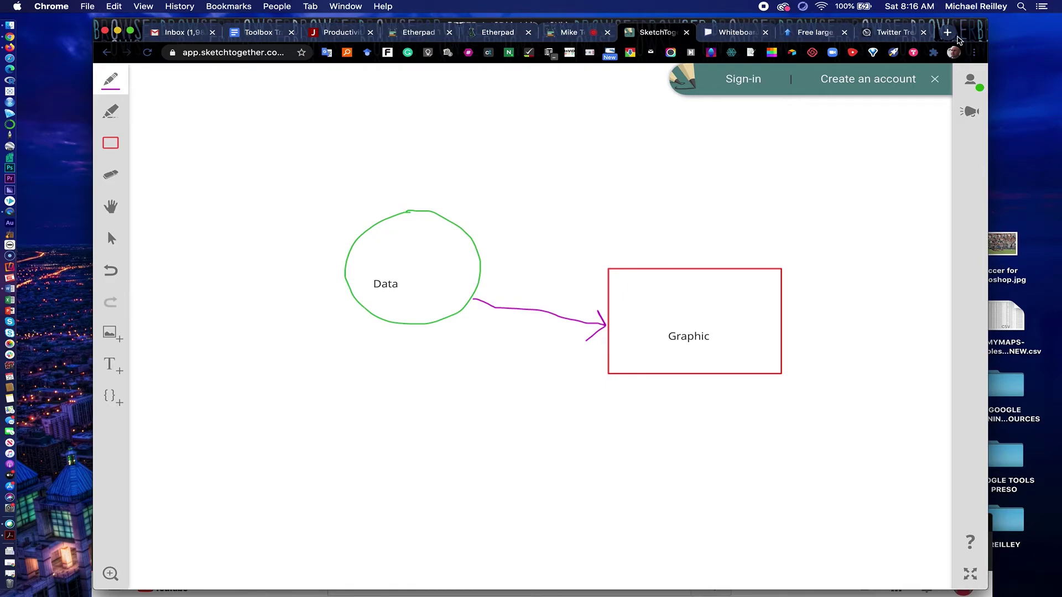
# Check the Invite others and profile panels, then close the profile details.
pyautogui.click(972, 113)
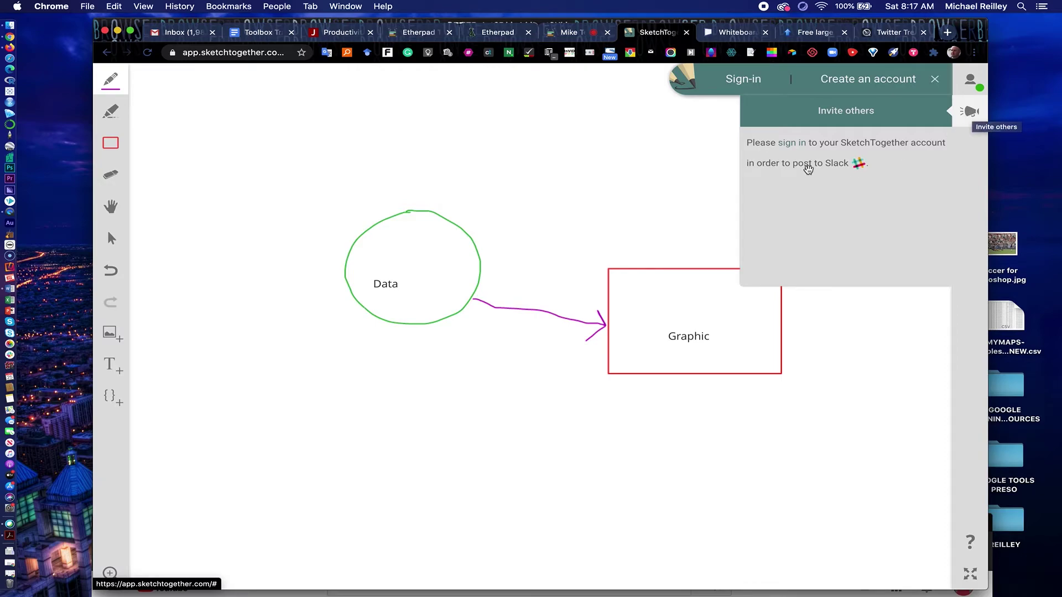
pyautogui.click(970, 79)
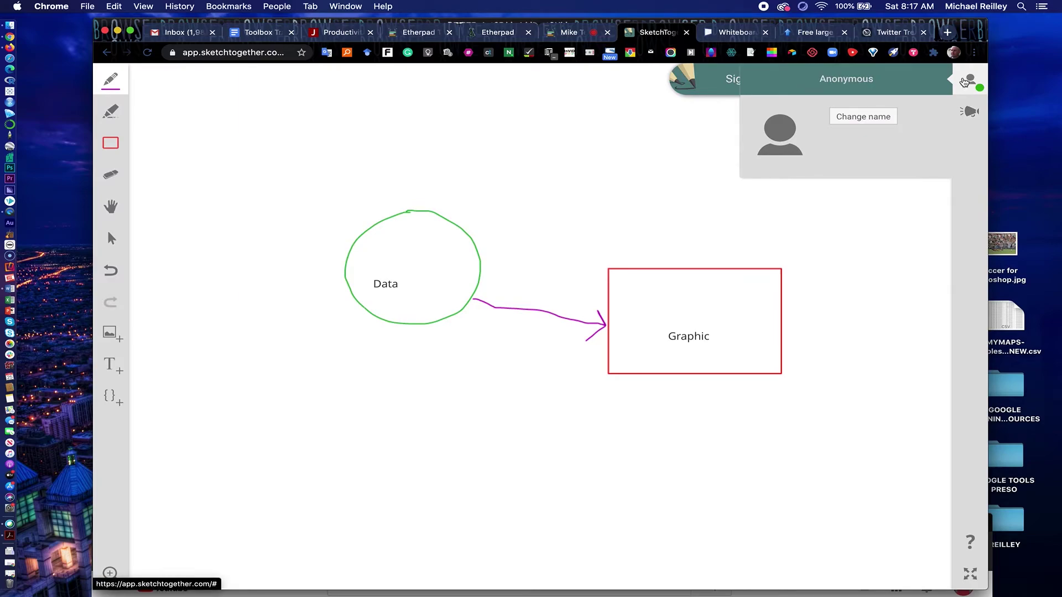
pyautogui.click(652, 199)
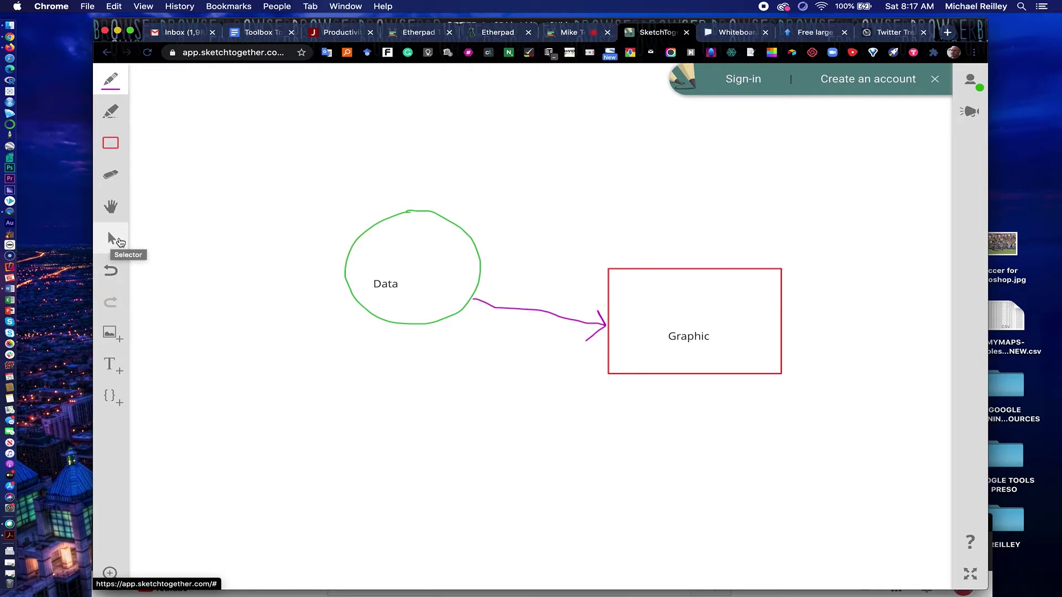
pyautogui.click(117, 241)
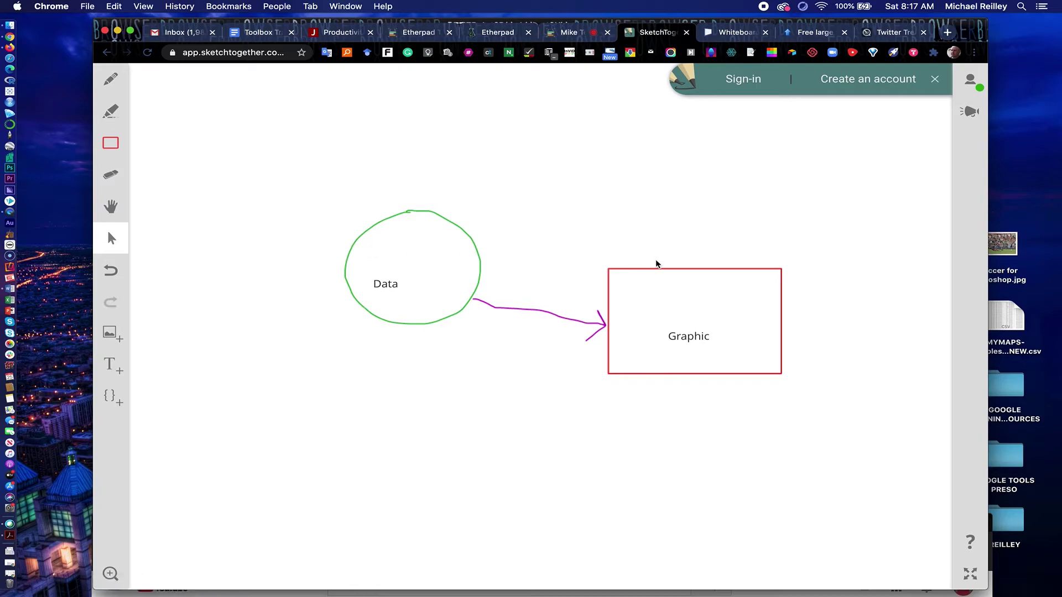
# Nudge the Graphic rectangle slightly down and right, then switch to the Whiteboard Fox tab.
pyautogui.moveTo(648, 277)
pyautogui.mouseDown()
pyautogui.moveTo(633, 260)
pyautogui.moveTo(649, 277)
pyautogui.mouseUp()
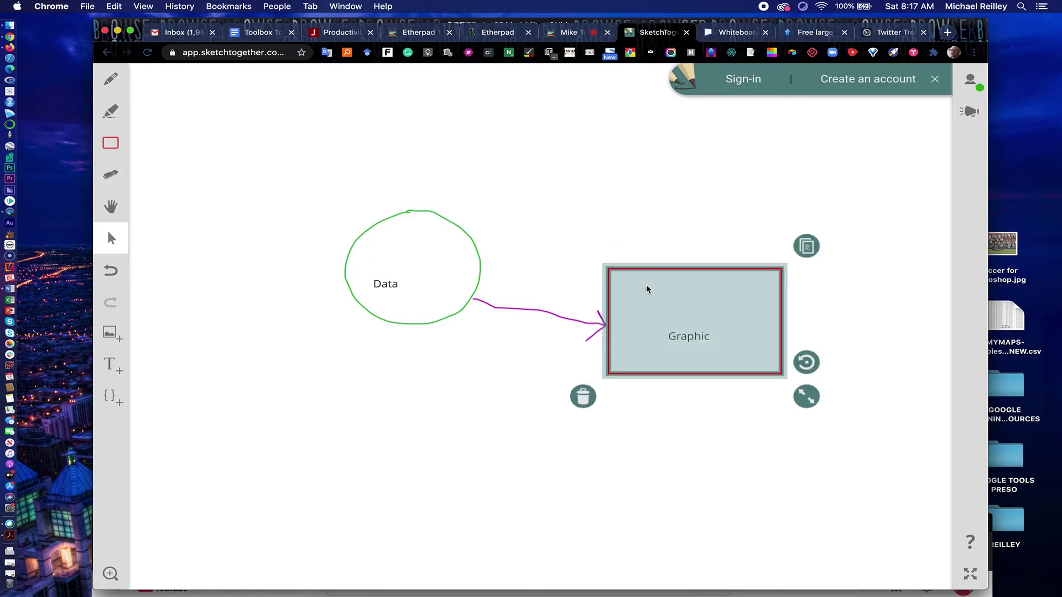
pyautogui.moveTo(646, 290); pyautogui.dragTo(653, 315)
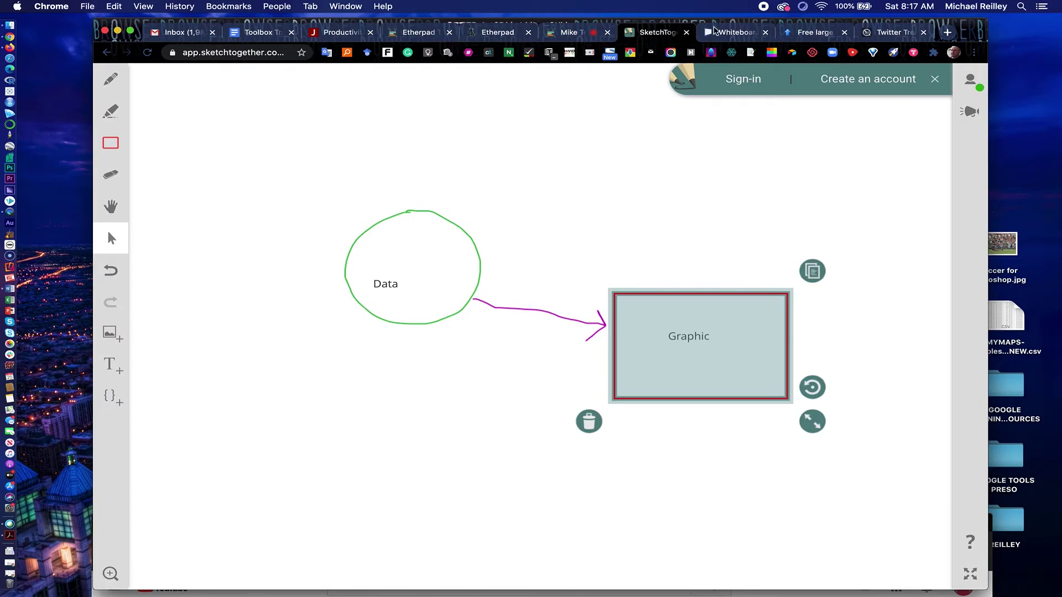
pyautogui.click(725, 33)
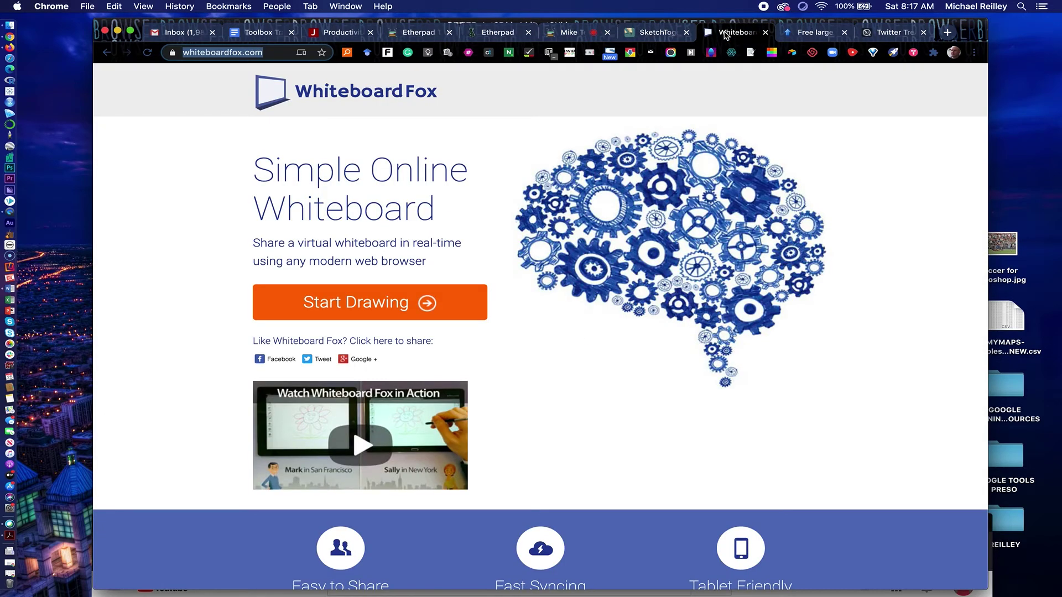
# Scroll through the tool links in the Toolbox Trainings doc, then go to the sendspace.com tab.
pyautogui.click(255, 33)
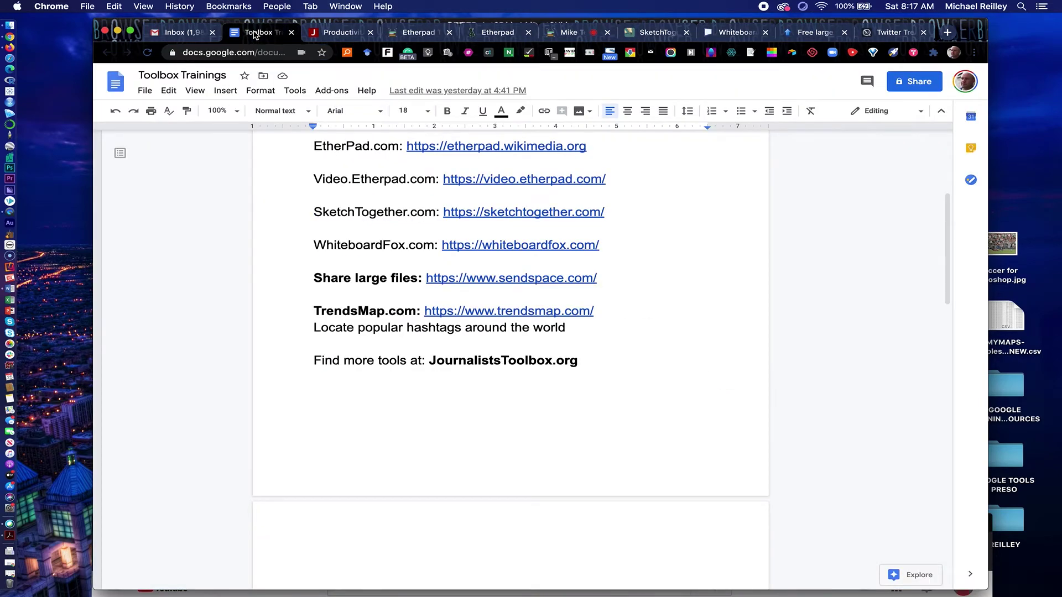
pyautogui.scroll(2, 337, 230)
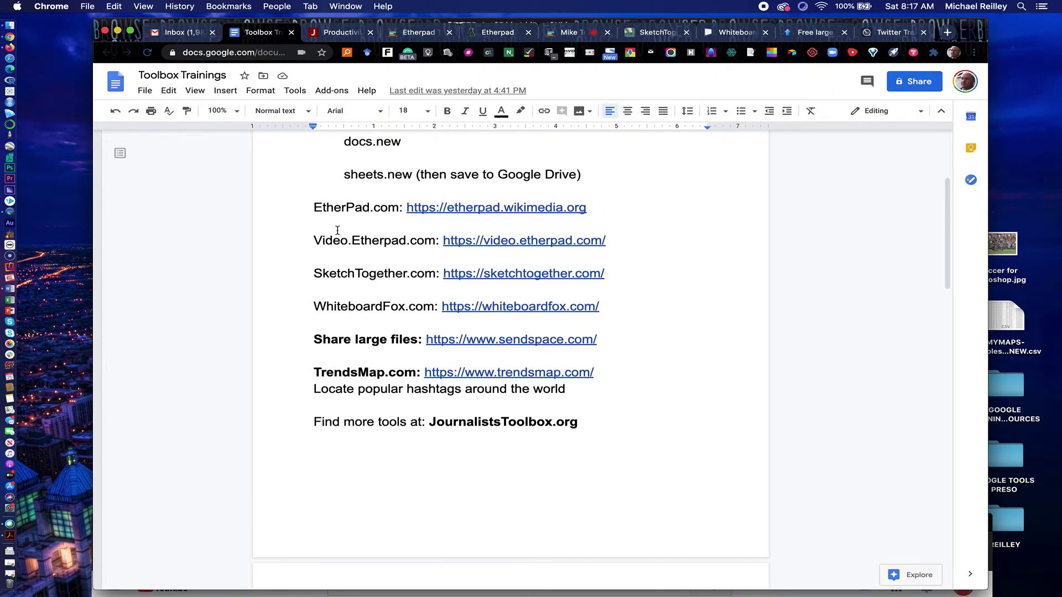
pyautogui.scroll(3, 379, 308)
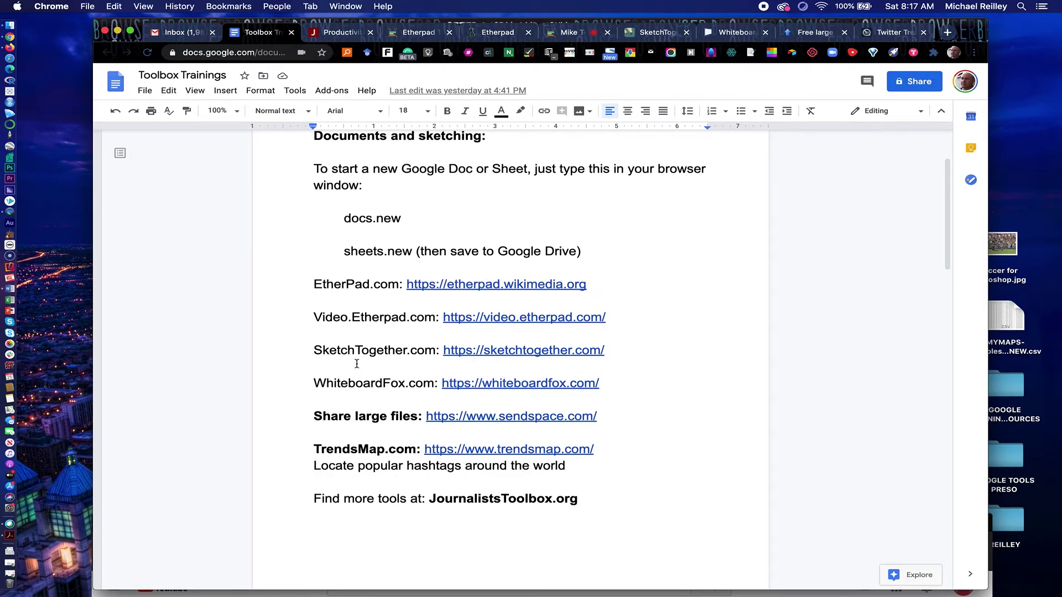
pyautogui.scroll(-6, 356, 364)
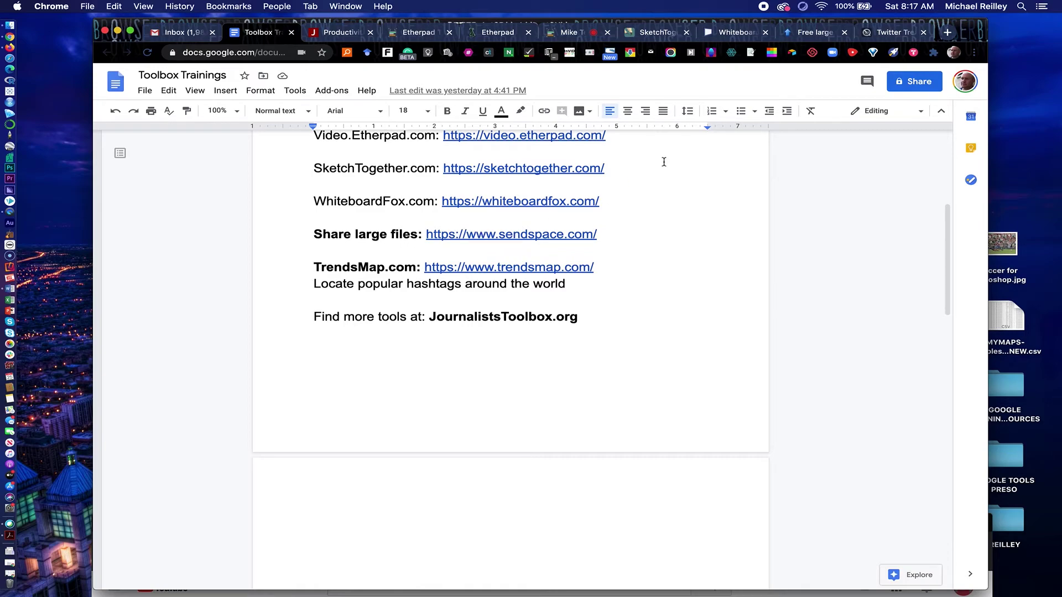
pyautogui.click(814, 36)
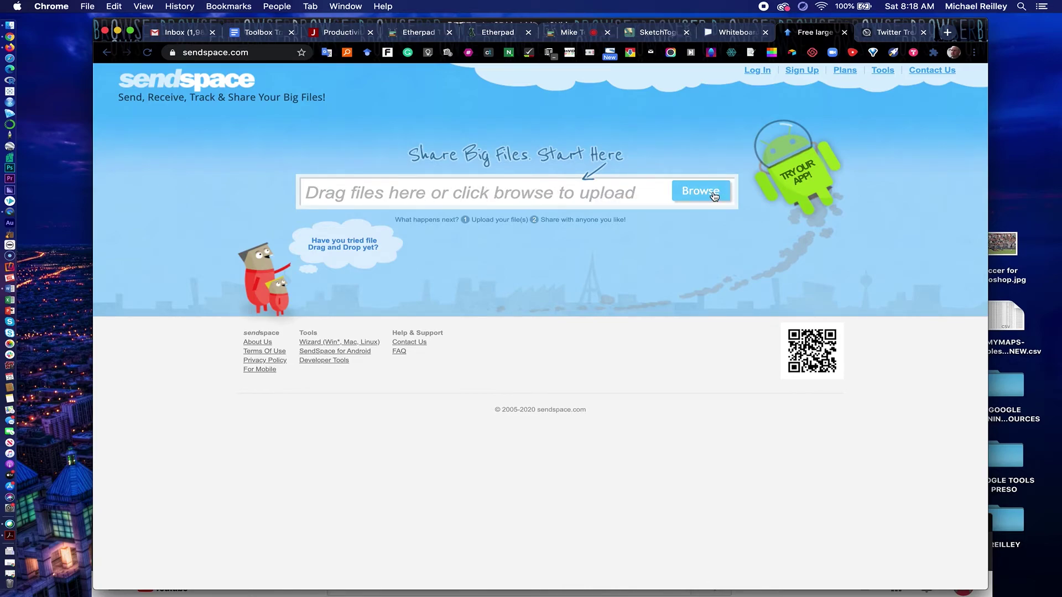
# Open SendSpace's upload file chooser and cancel it, then return to the doc and the Trendsmap tab.
pyautogui.click(714, 197)
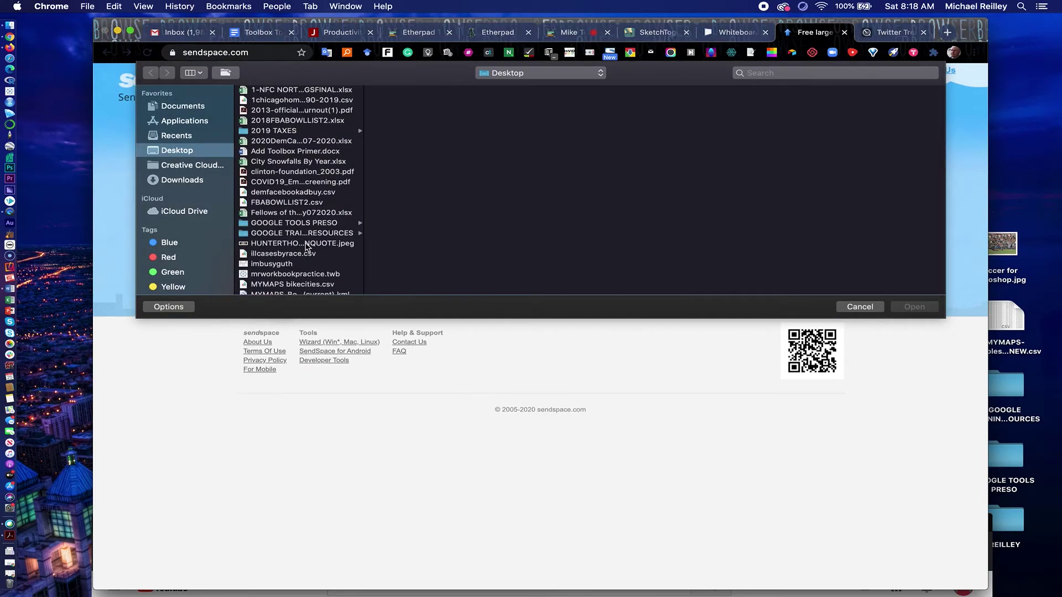
pyautogui.scroll(-5, 309, 264)
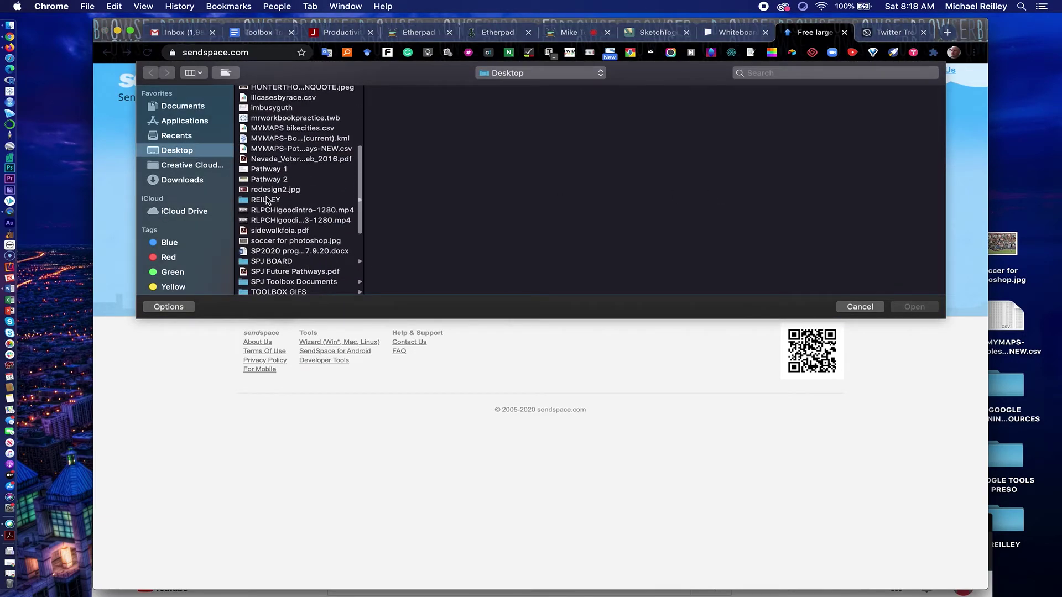
pyautogui.click(866, 312)
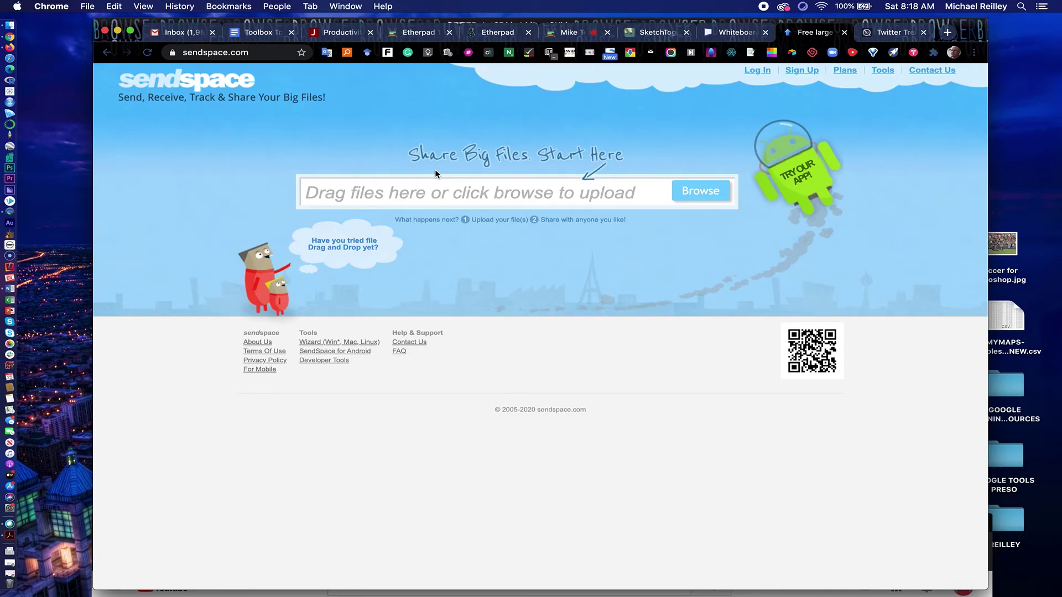
pyautogui.click(254, 34)
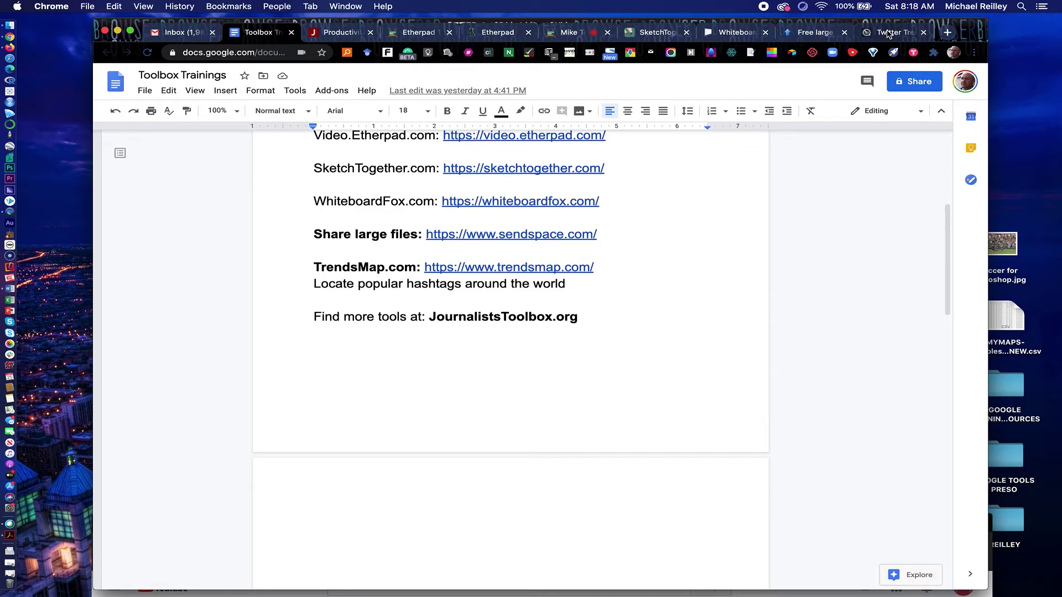
pyautogui.click(887, 34)
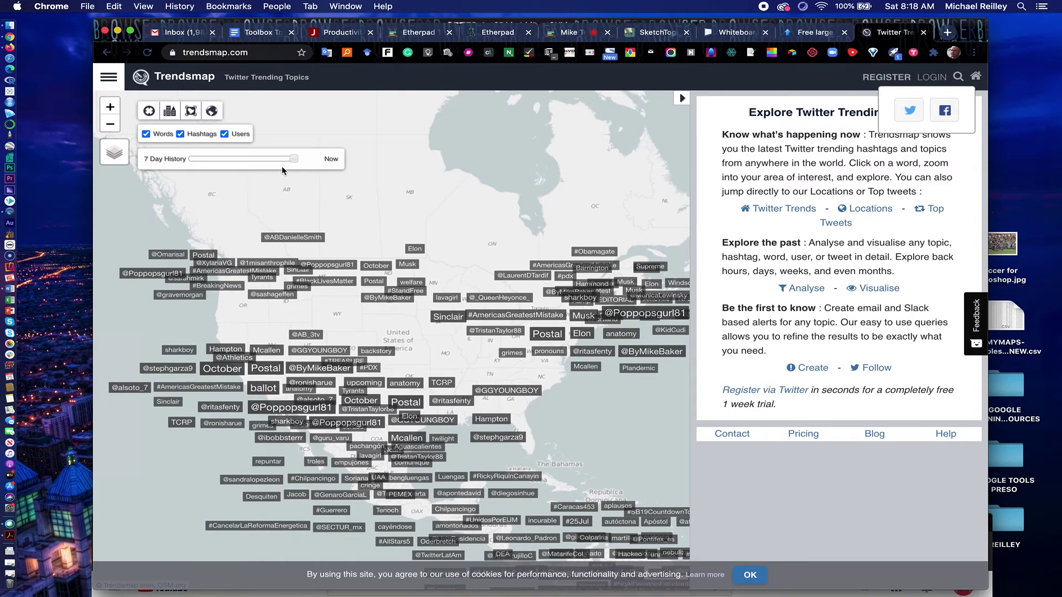
# Drag the 7 Day History slider back, then reload trendsmap.com's address in a new tab.
pyautogui.moveTo(296, 160); pyautogui.dragTo(212, 161)
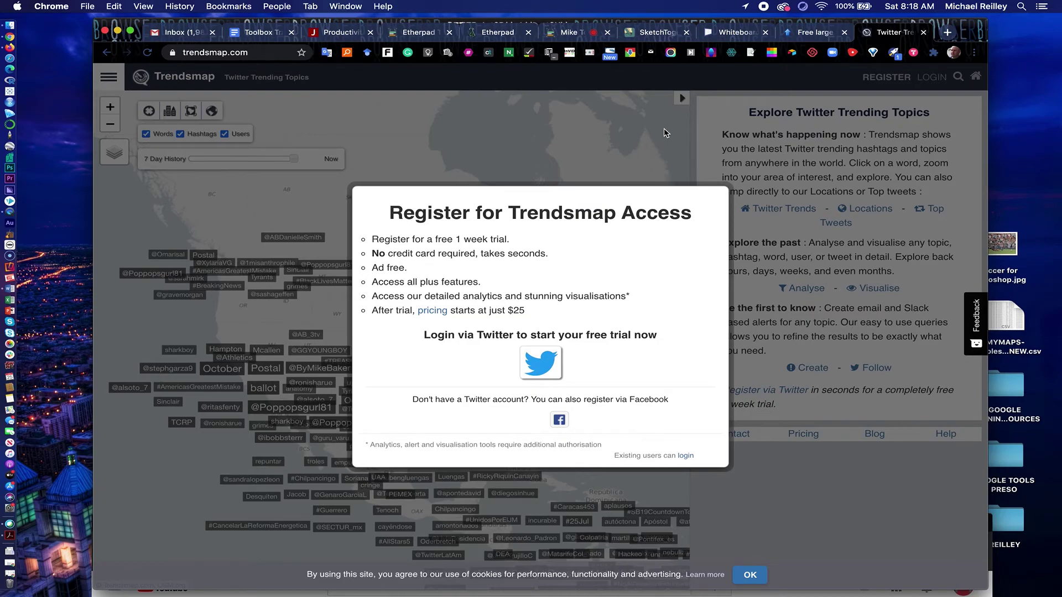
pyautogui.click(226, 50)
pyautogui.press('super+c')
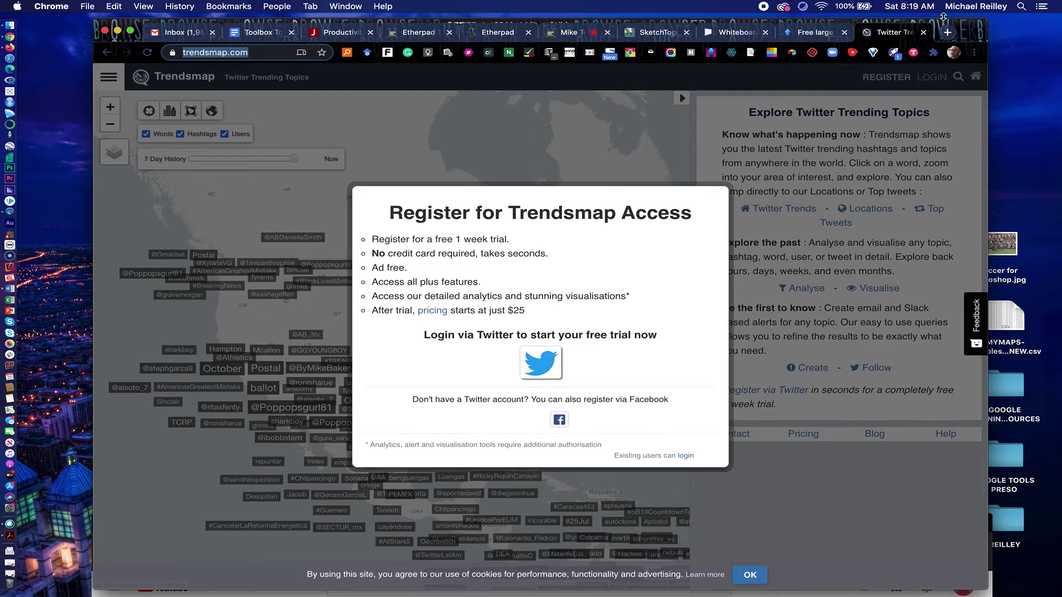
pyautogui.click(948, 34)
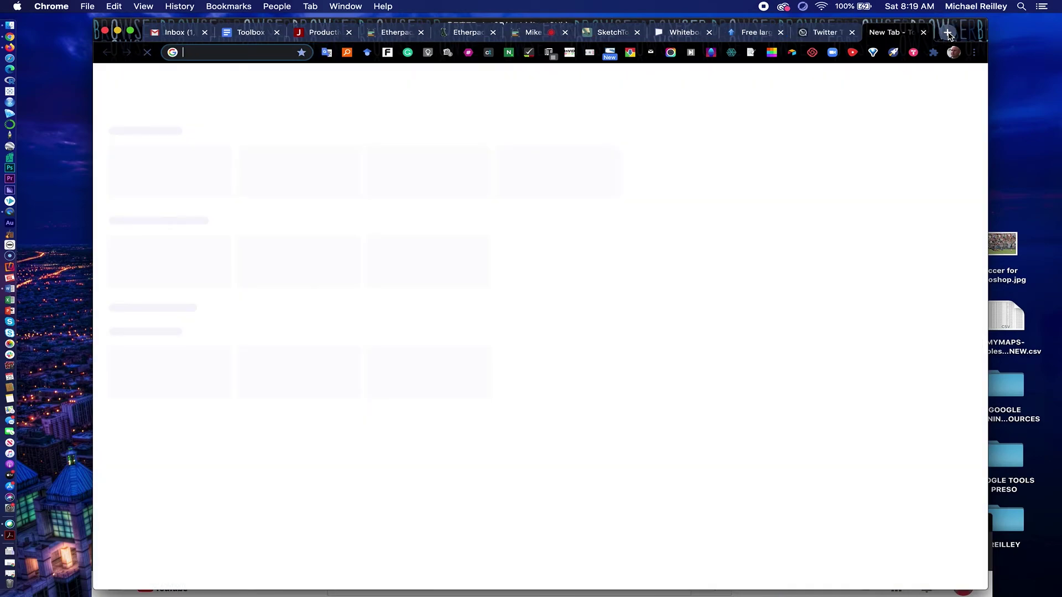
pyautogui.press('super+v')
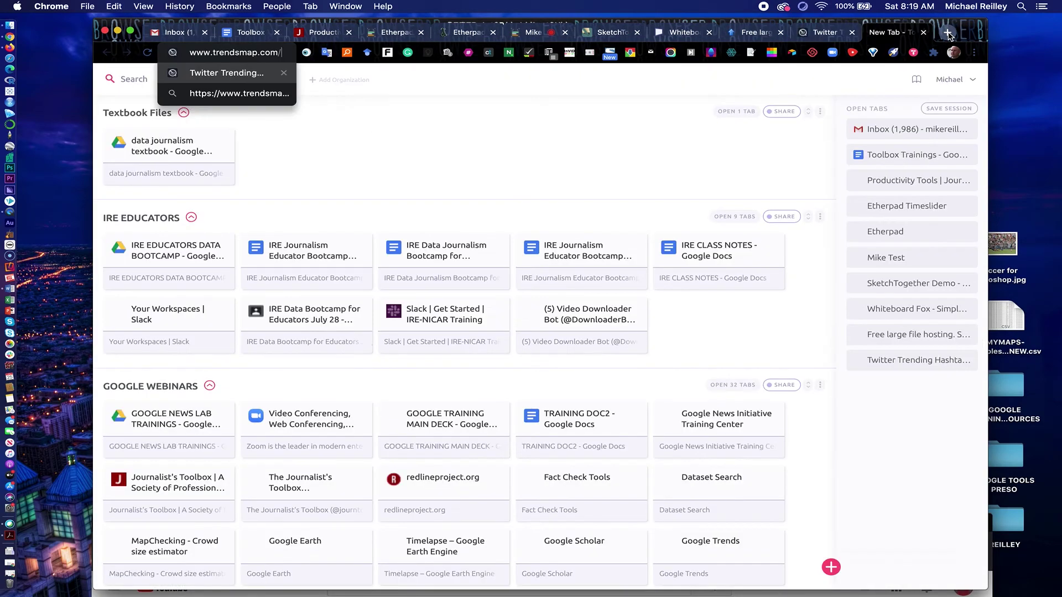
pyautogui.press('Return')
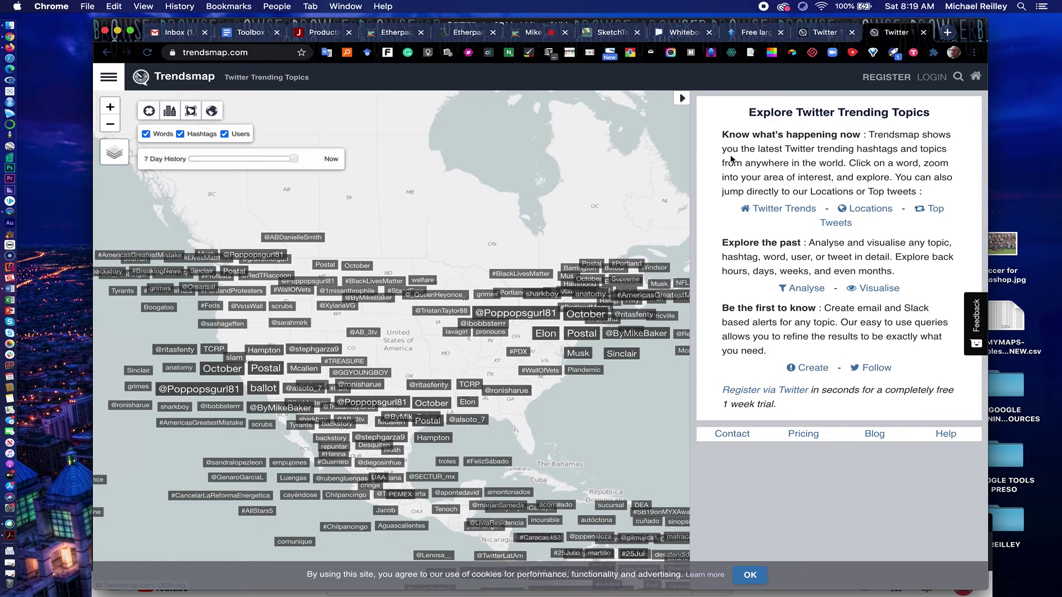
# Hide the side panel and search Trendsmap for 'Chicago', choosing Chicago, United States.
pyautogui.click(682, 99)
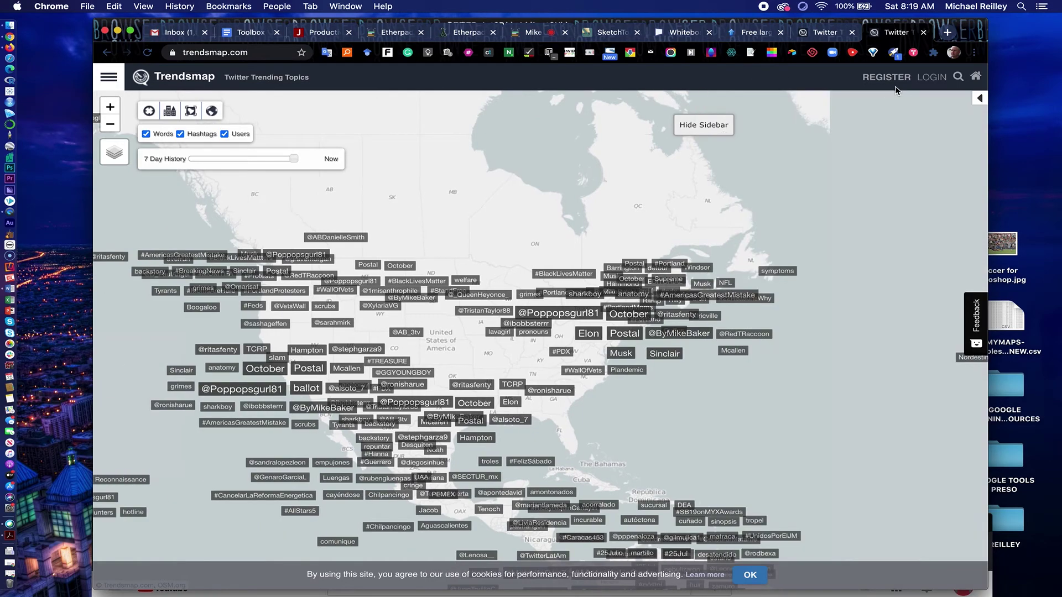
pyautogui.click(945, 80)
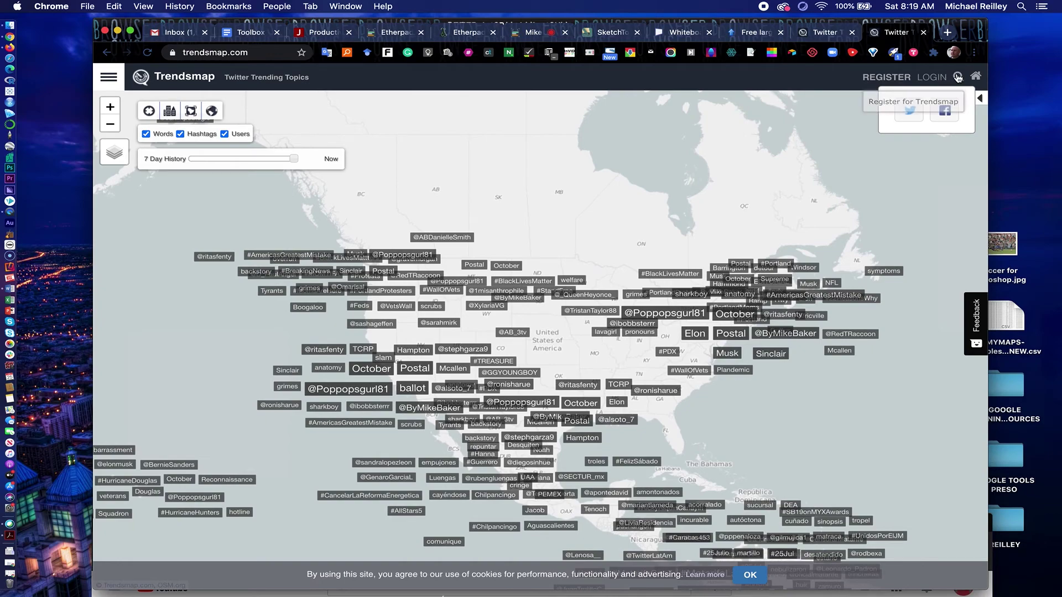
pyautogui.click(958, 77)
pyautogui.write('Chicag')
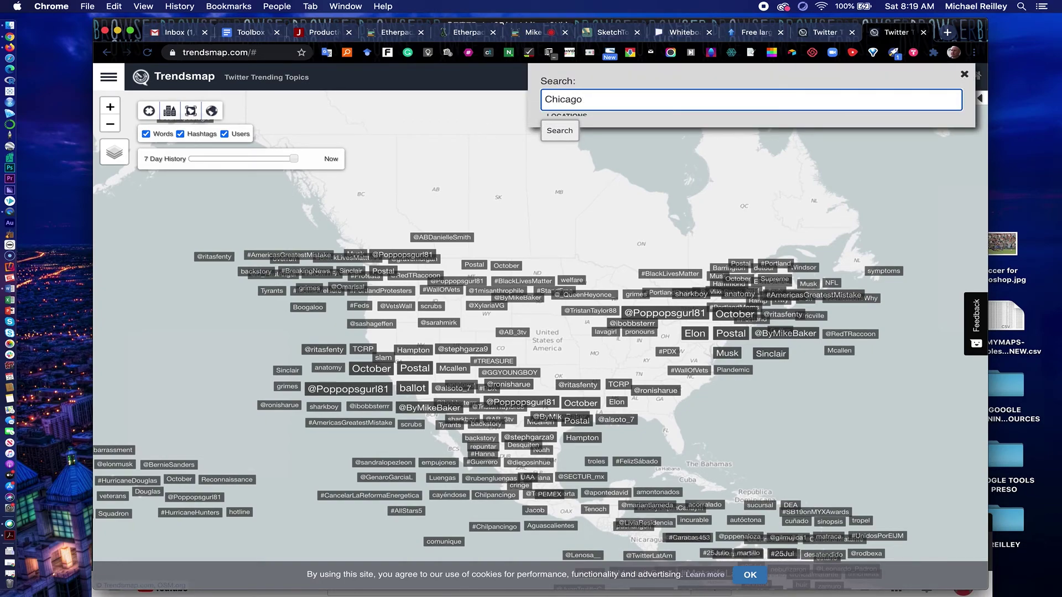
pyautogui.write('o')
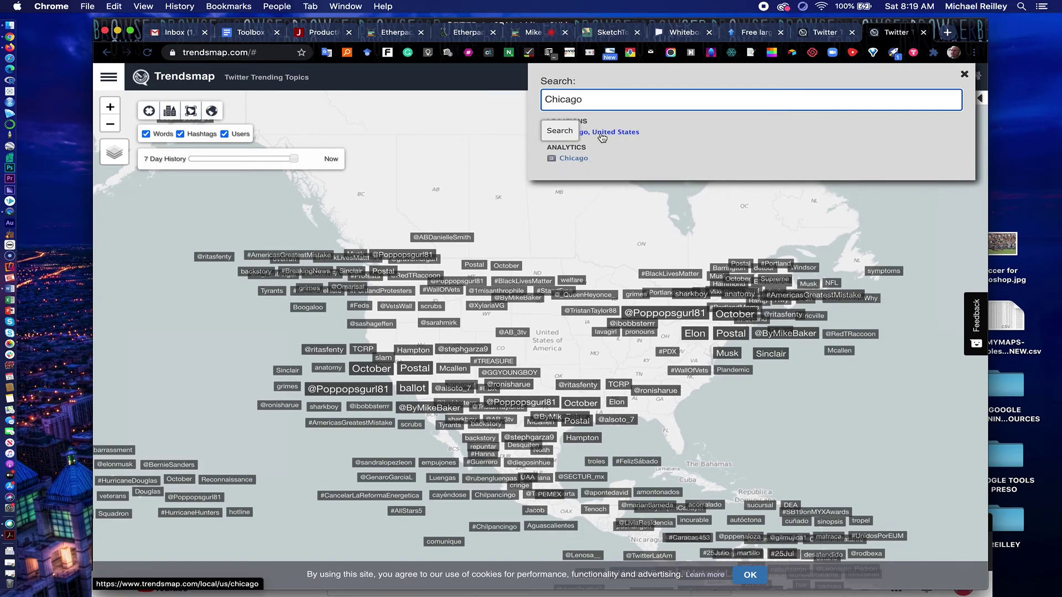
pyautogui.click(602, 133)
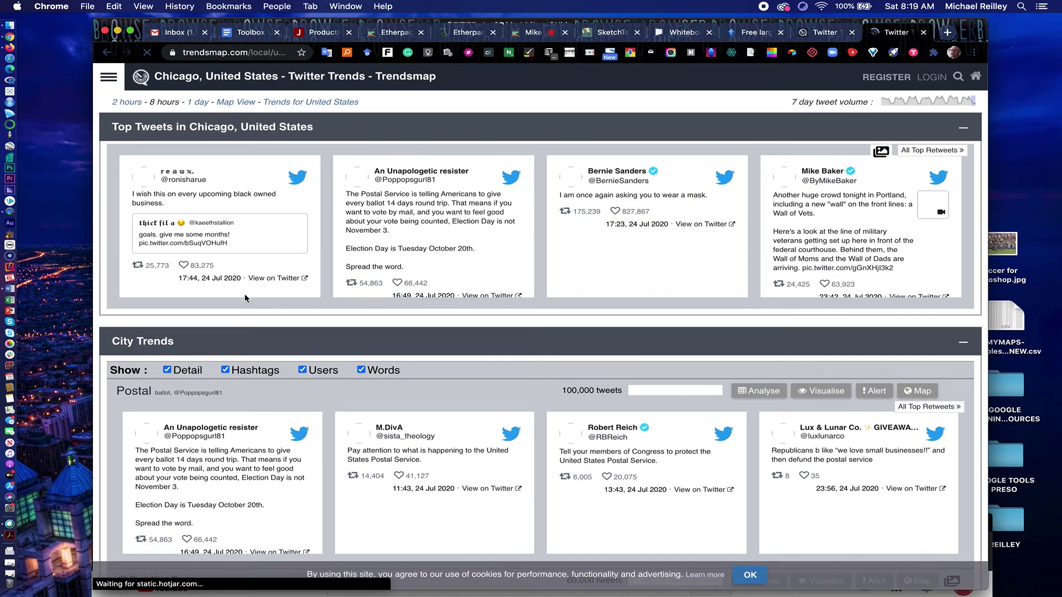
# Browse Chicago's trends page, viewing the top tweets in the enlarged gallery and City Trends.
pyautogui.scroll(-5, 245, 299)
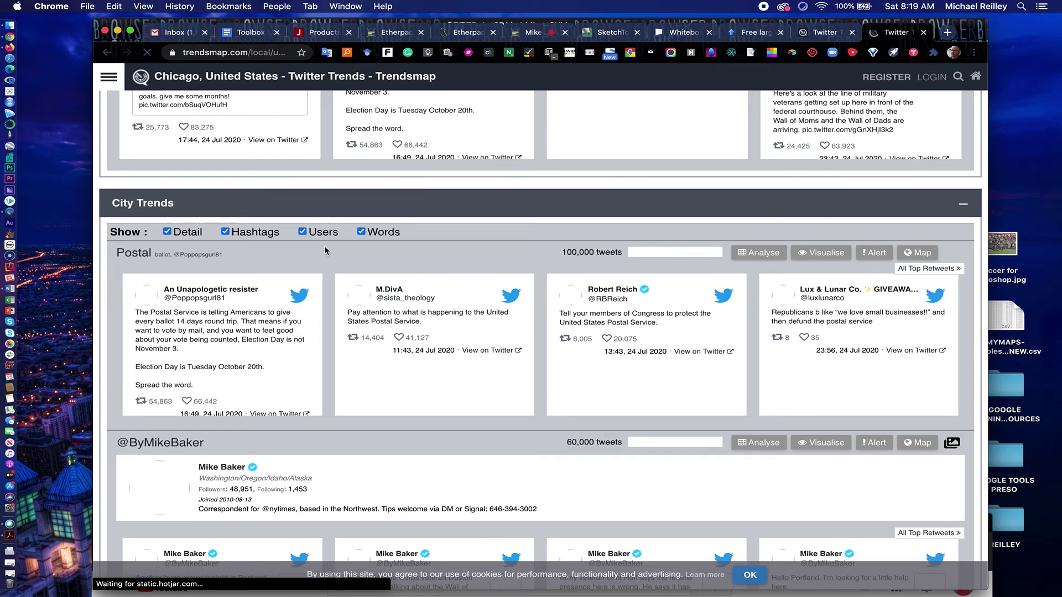
pyautogui.scroll(-10, 362, 316)
pyautogui.click(361, 314)
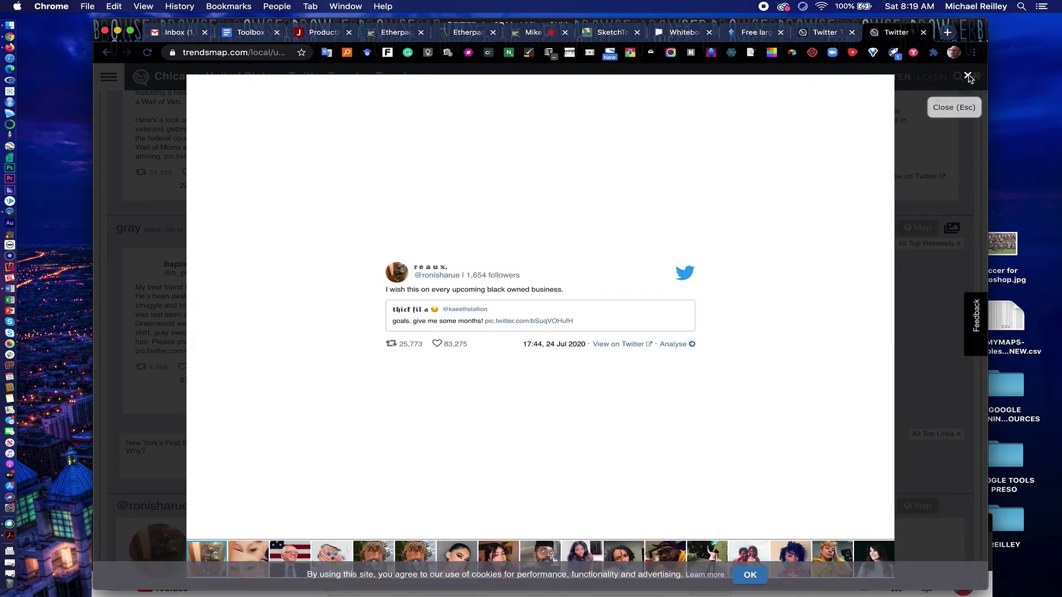
pyautogui.click(967, 77)
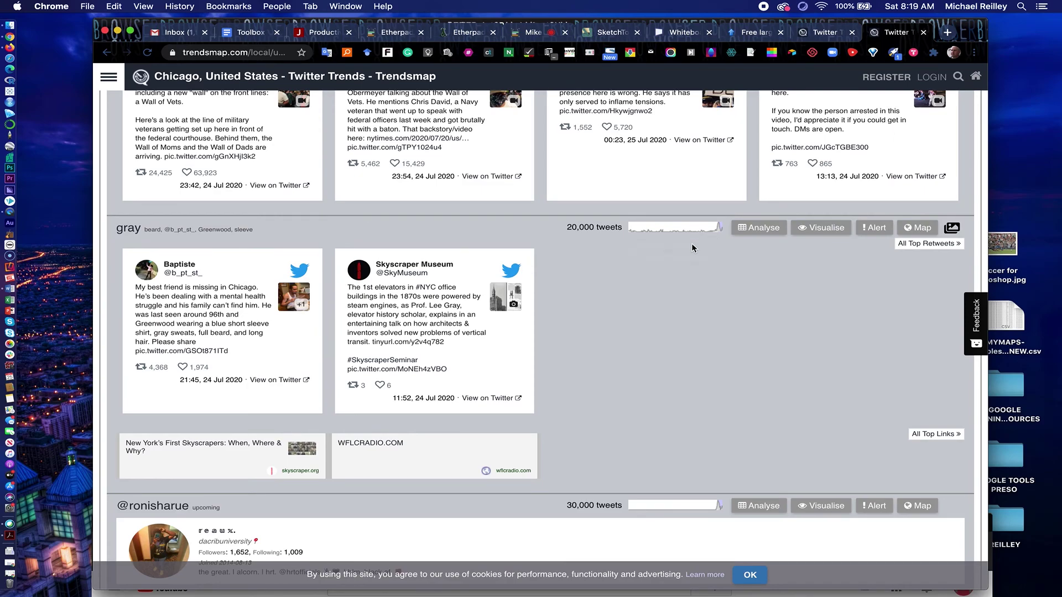
pyautogui.scroll(-1, 692, 247)
pyautogui.scroll(-3, 692, 243)
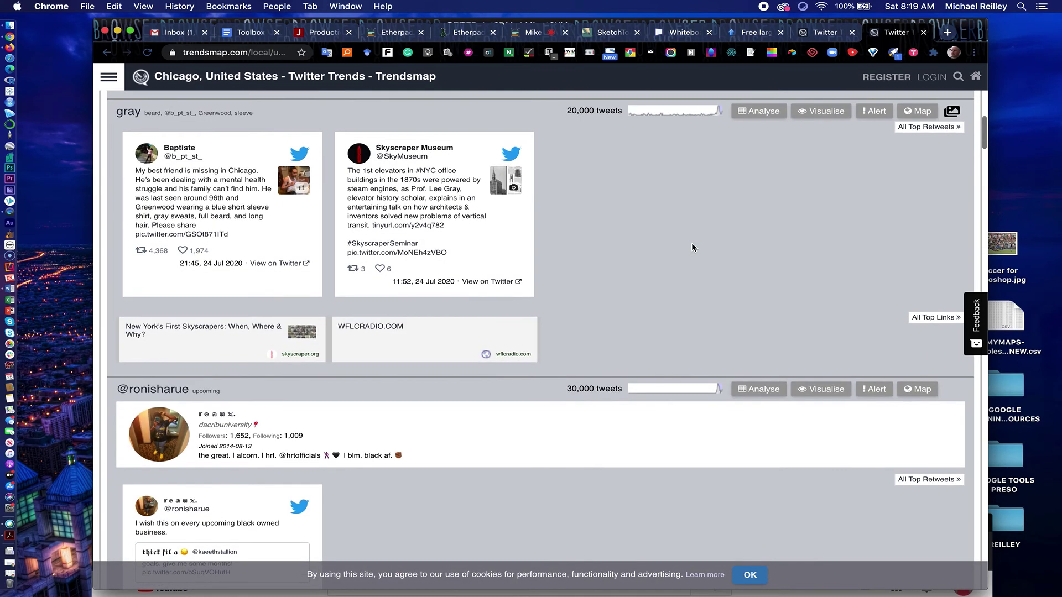
# Return to the top and switch to the Journalist's Toolbox home page.
pyautogui.scroll(3, 692, 243)
pyautogui.scroll(10, 691, 247)
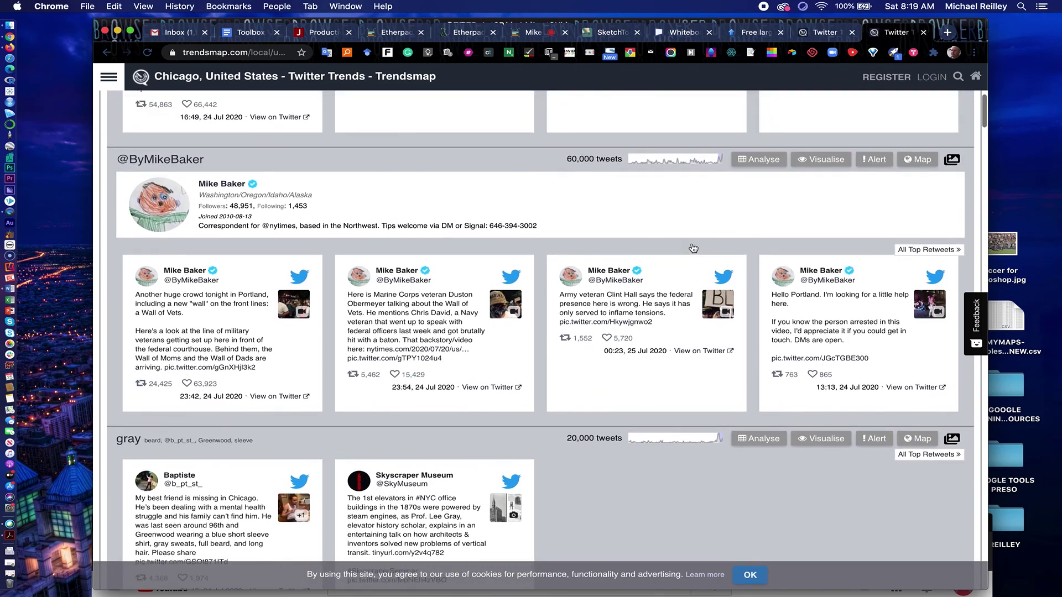
pyautogui.scroll(6, 693, 247)
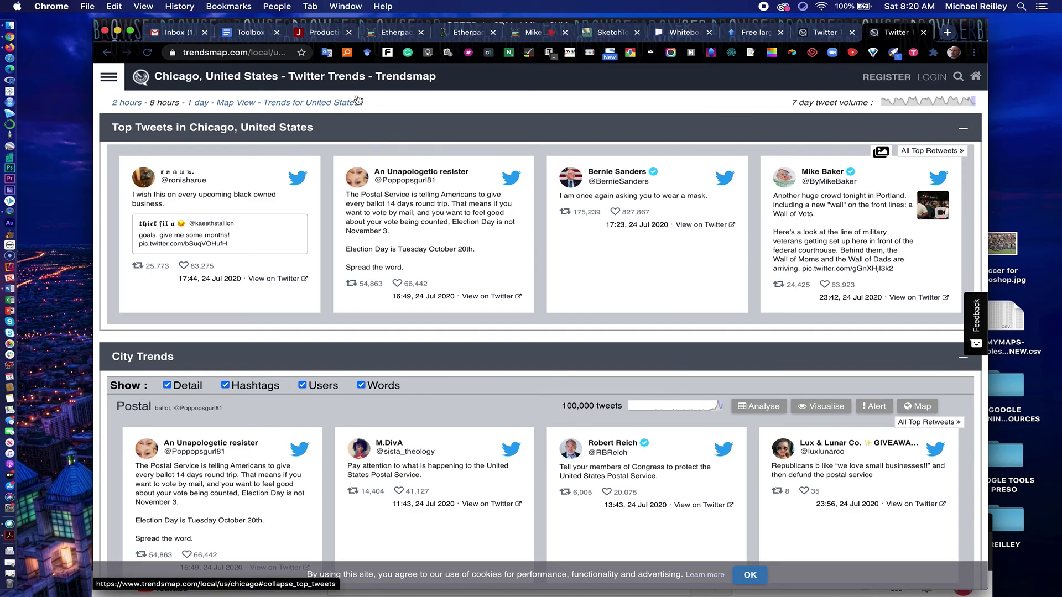
pyautogui.click(320, 34)
pyautogui.click(336, 103)
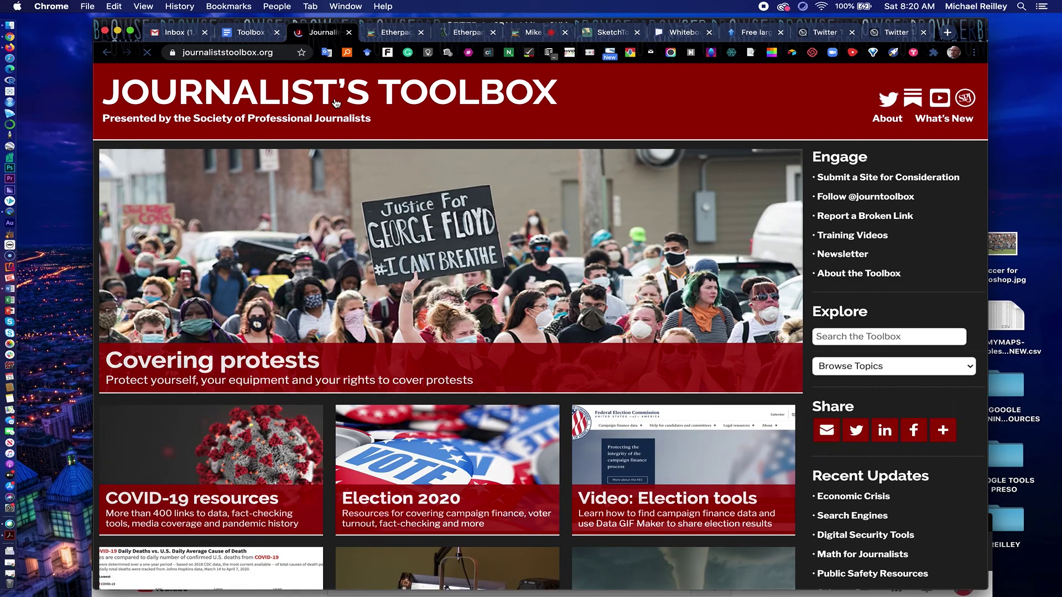
# Scroll down the Journalist's Toolbox homepage past the COVID-19 and Election 2020 tiles, then back up.
pyautogui.scroll(-3, 546, 277)
pyautogui.scroll(-3, 546, 277)
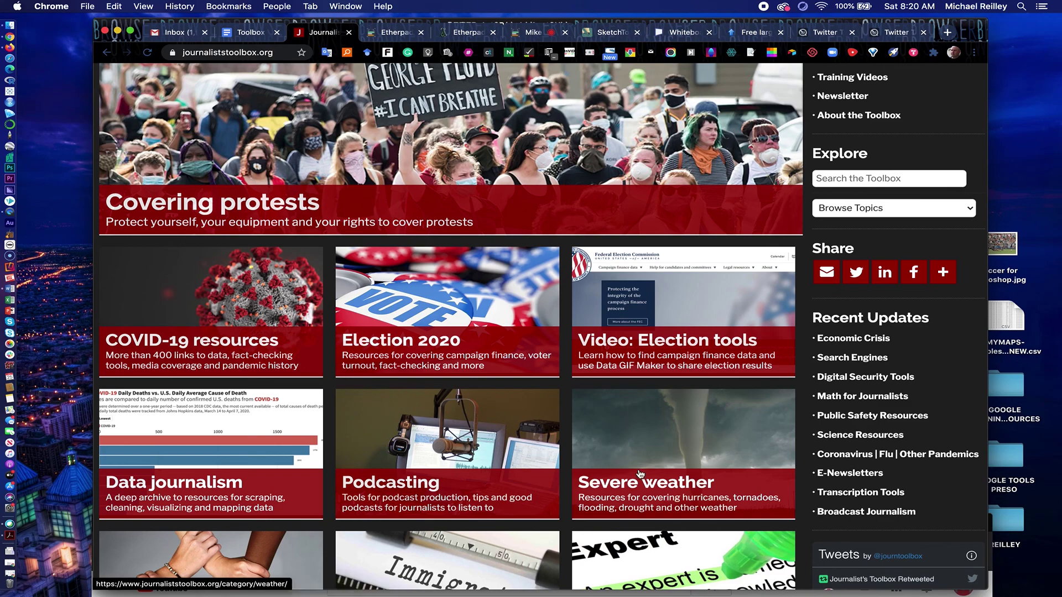
pyautogui.scroll(6, 669, 482)
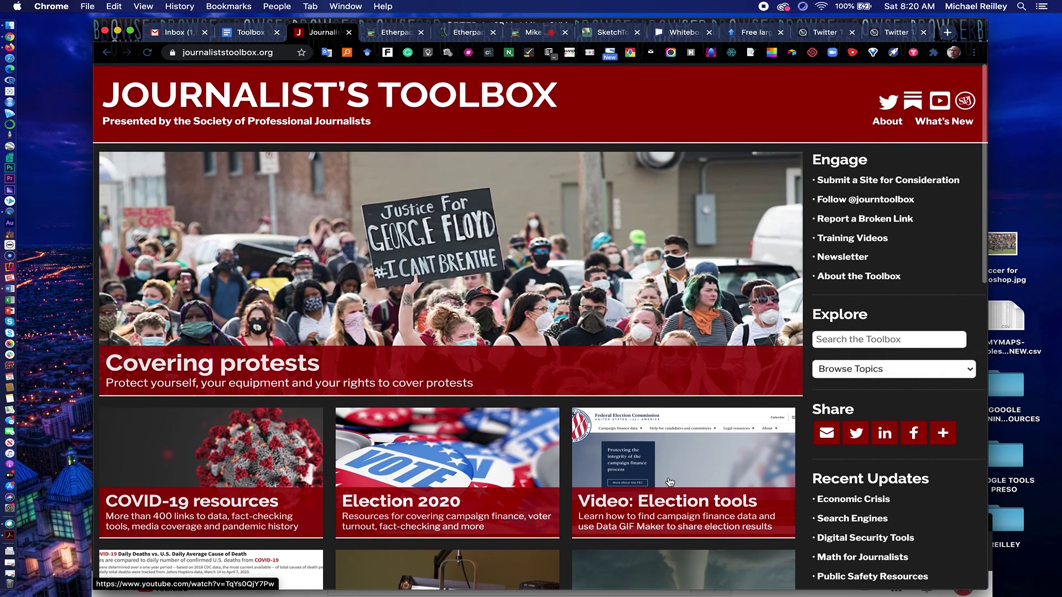